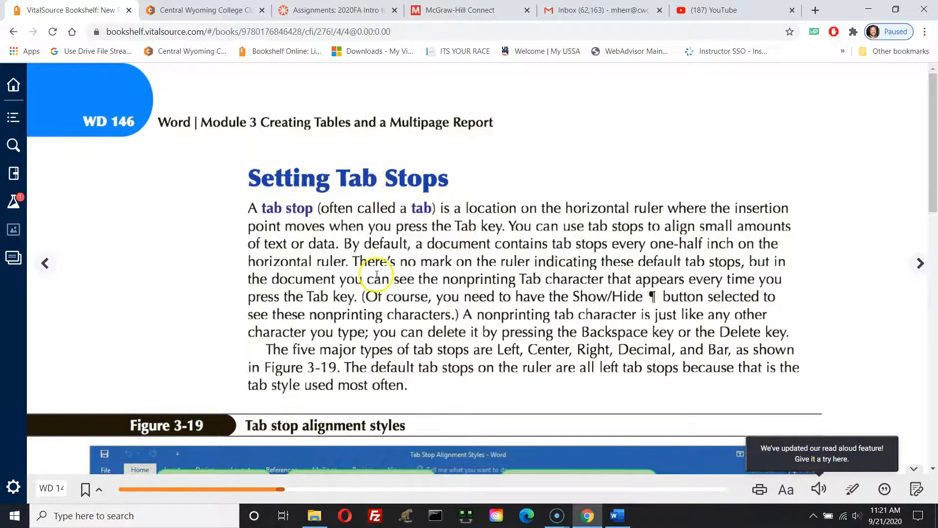
Step: Read the Setting Tab Stops section and examine the ruler markers in Figure 3-19 for each tab stop alignment style
scroll(376, 275, down, 5)
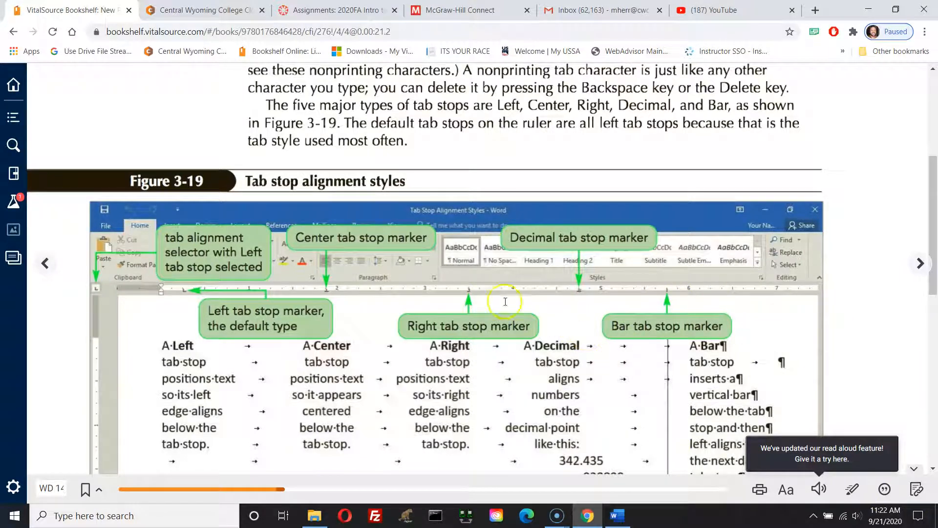
click(472, 293)
click(362, 288)
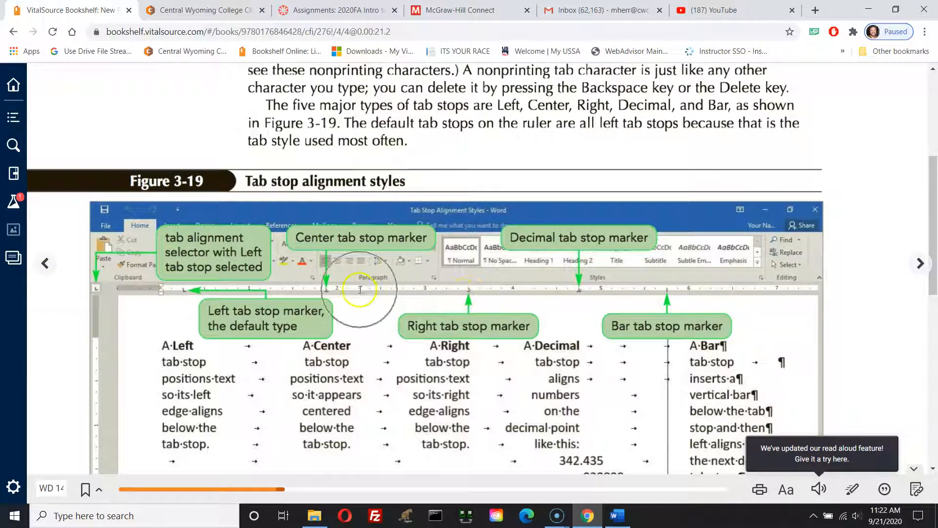
click(335, 293)
click(156, 292)
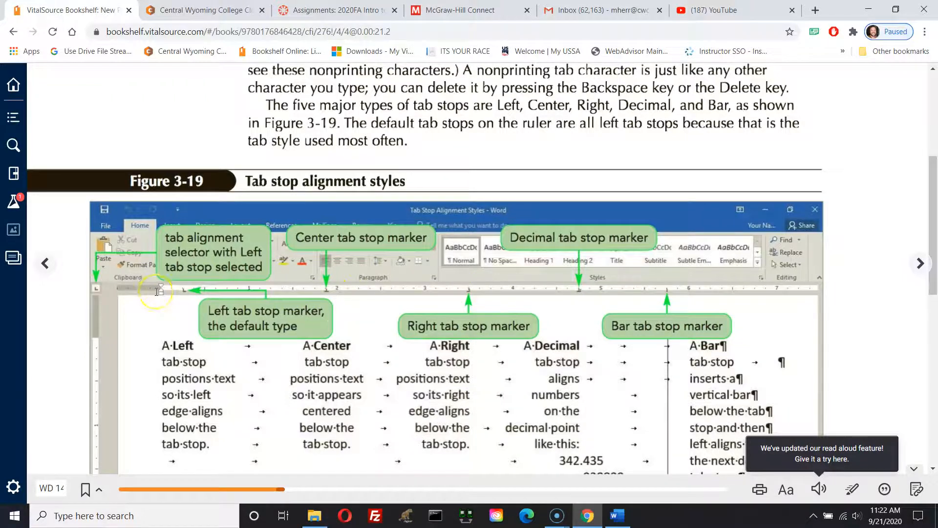
click(155, 291)
click(160, 293)
click(183, 292)
click(327, 296)
click(470, 293)
click(579, 293)
Step: Go to page WD 147 and read the tab stop reference box and the steps for entering the consultant list
click(919, 267)
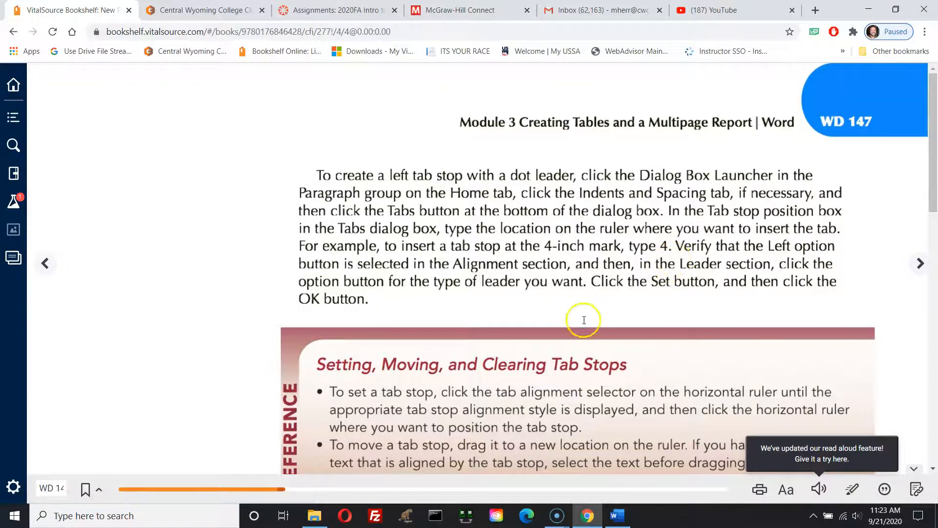
scroll(466, 286, down, 3)
scroll(466, 288, down, 1)
drag(465, 183, 431, 196)
click(435, 207)
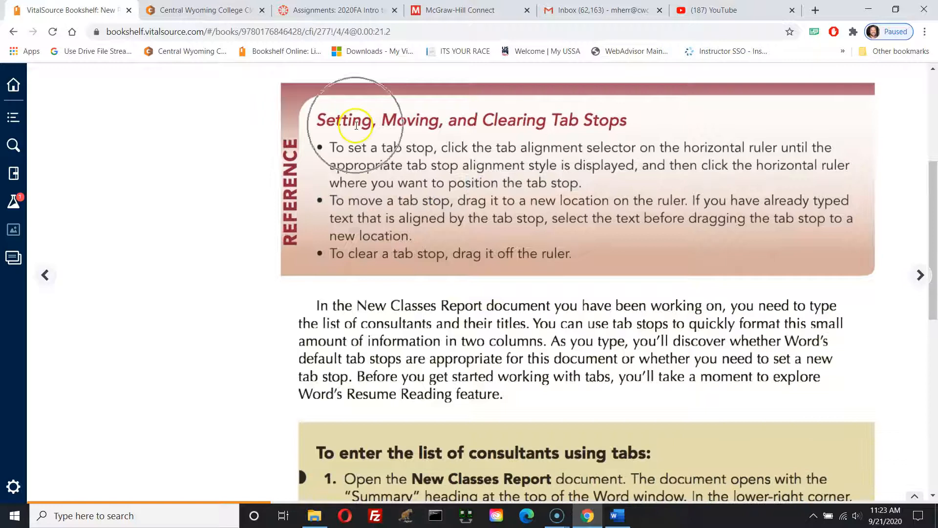
click(532, 120)
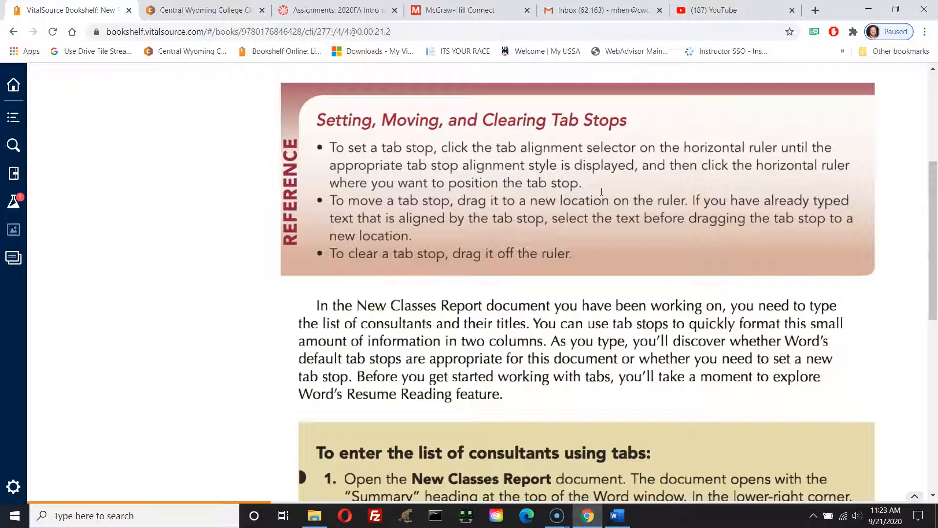
scroll(388, 337, down, 5)
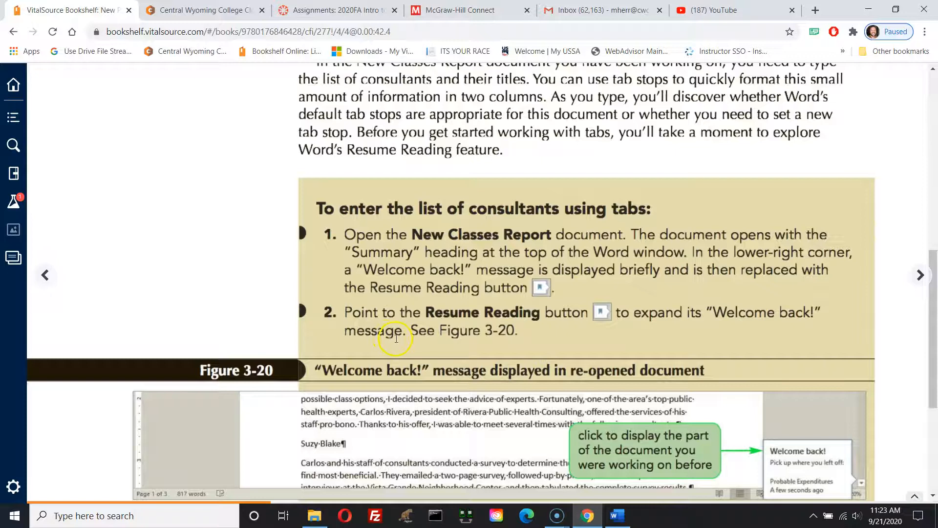
scroll(391, 338, up, 10)
scroll(396, 340, down, 11)
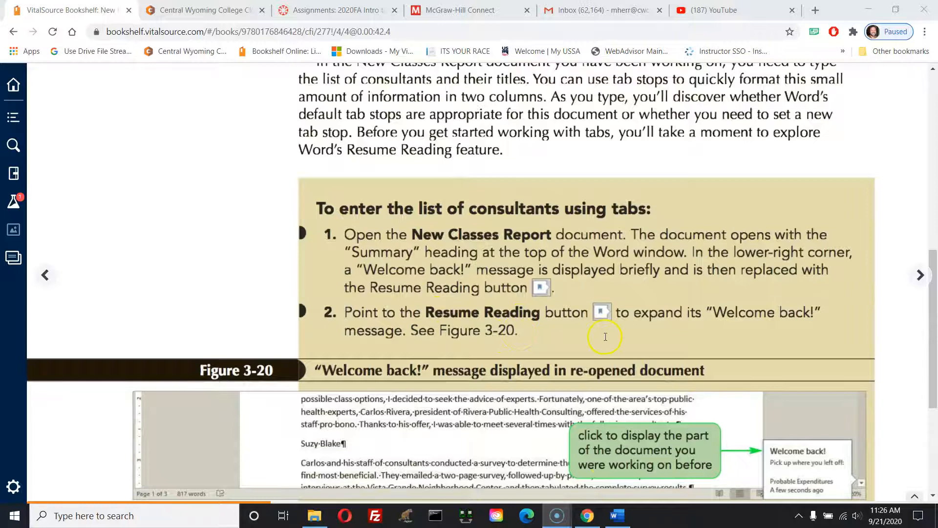
scroll(606, 336, down, 3)
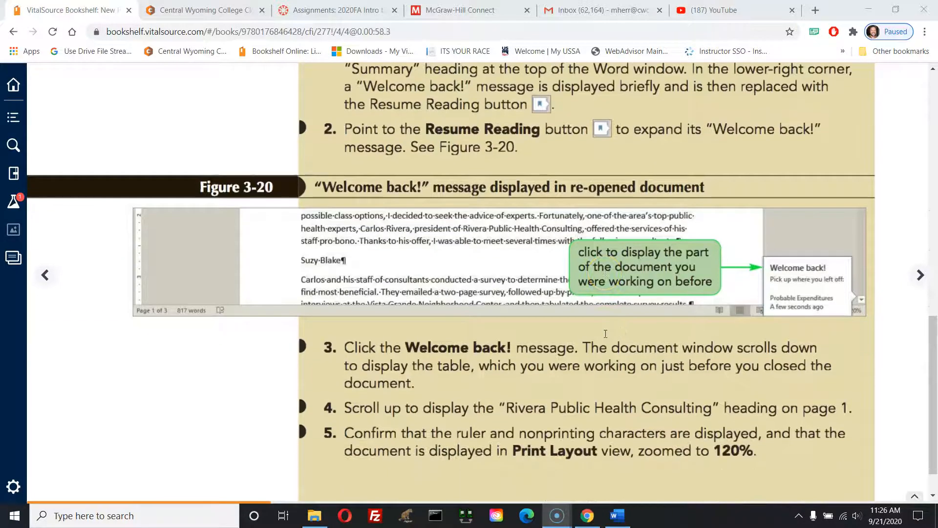
scroll(605, 334, down, 1)
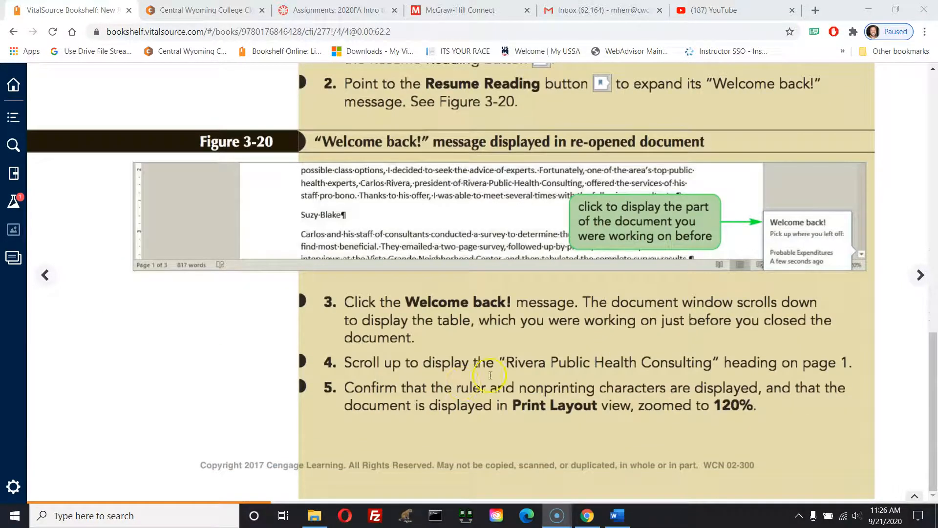
Step: Switch to the New Classes Report document in Word and go to the Rivera Public Health Consulting heading on page 1
click(618, 516)
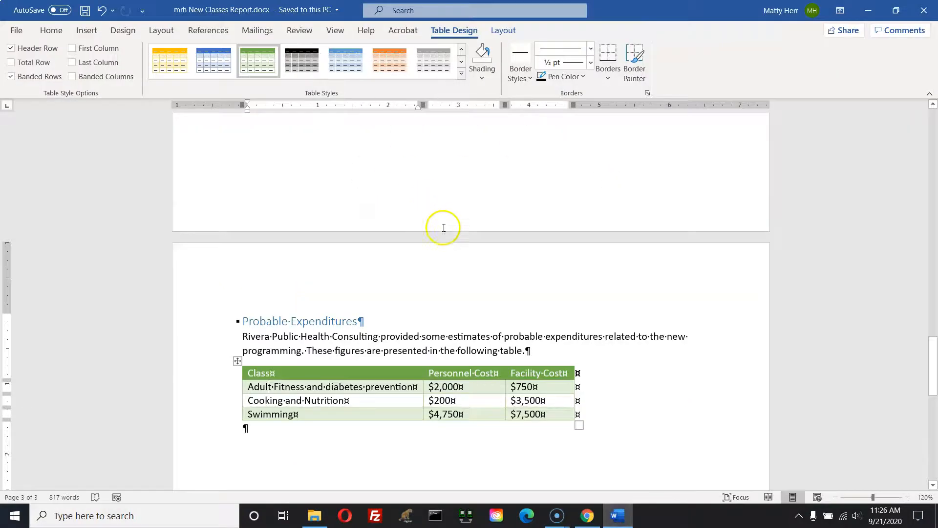
scroll(444, 199, up, 20)
scroll(442, 185, up, 15)
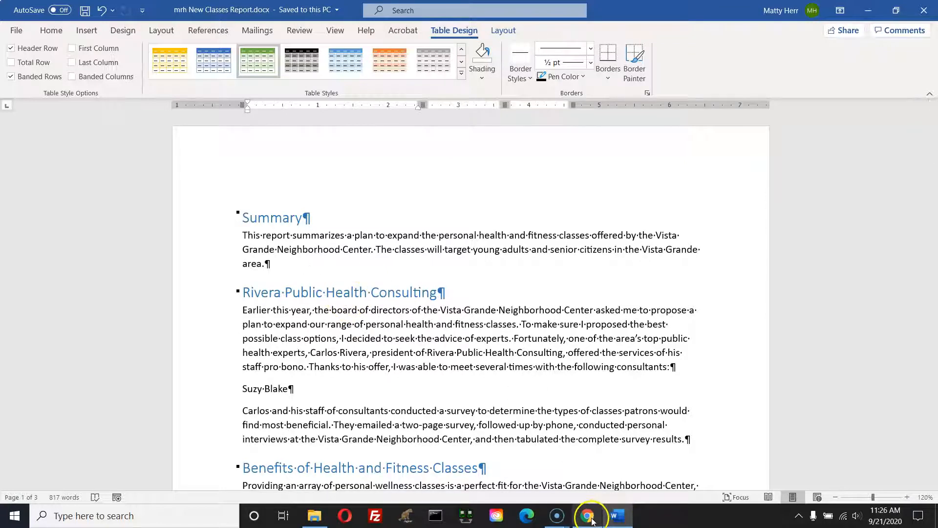
Step: Switch back to the textbook in Chrome and go to page WD 148 to read steps 6 and 7
mouse_move(594, 520)
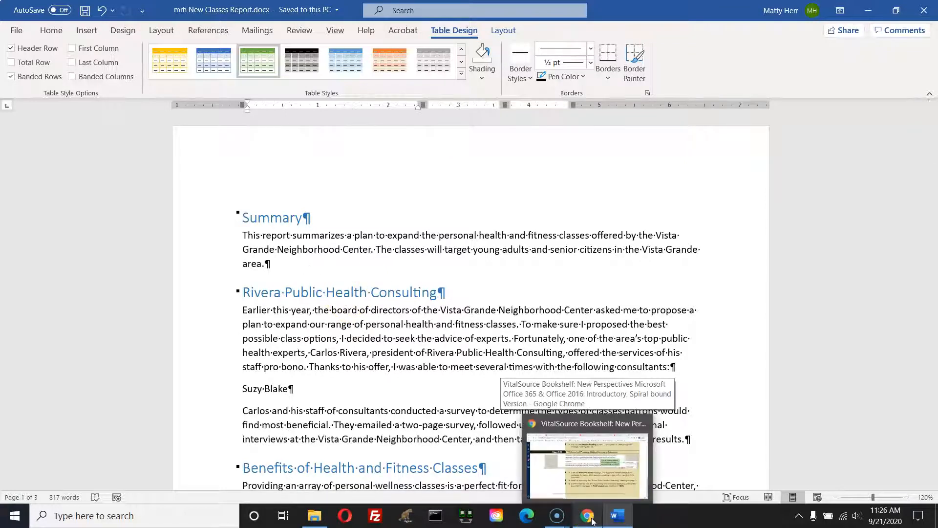
click(592, 520)
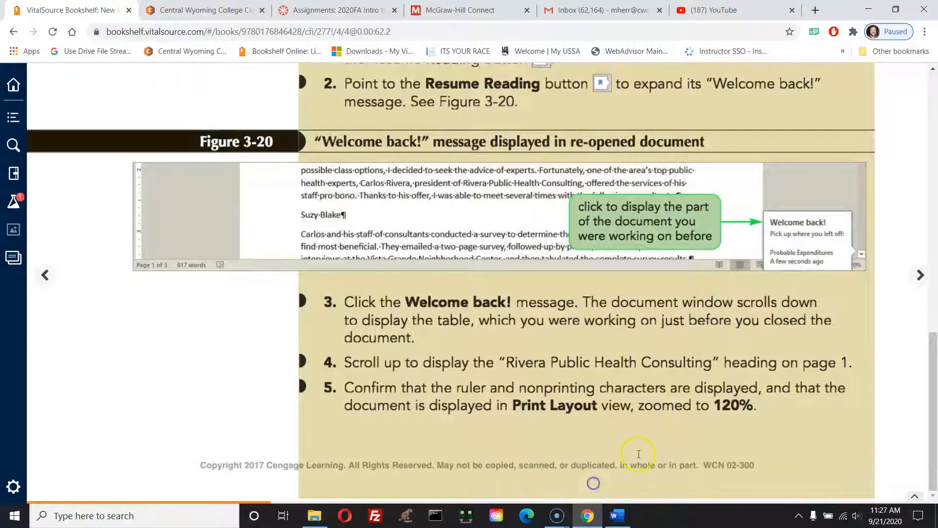
click(921, 276)
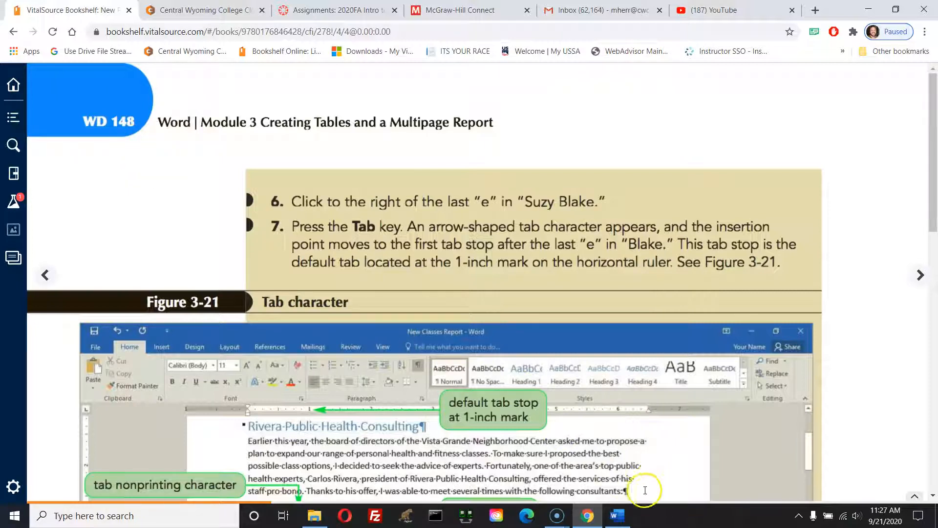
Step: In the Word document, add a tab and the title Senior Consultant after the first consultant's name, and start a new paragraph
click(617, 515)
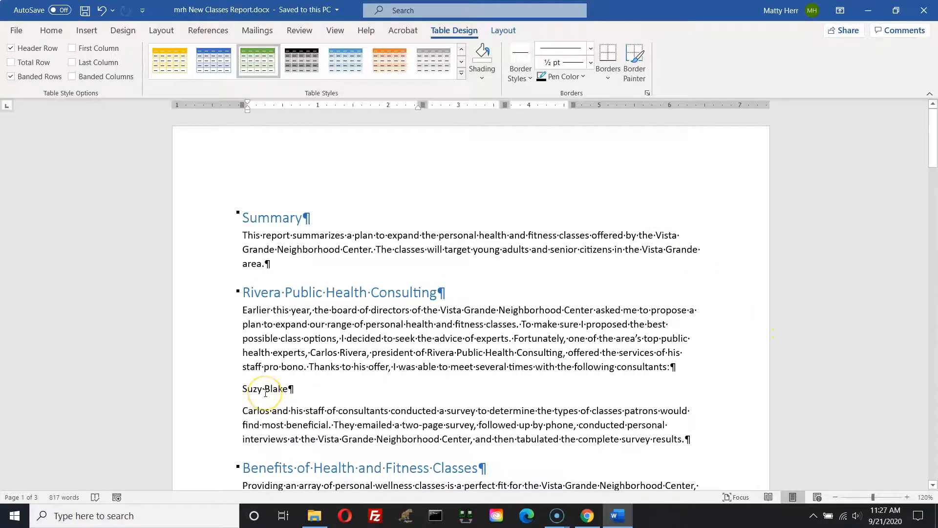
key(ctrl)
click(307, 389)
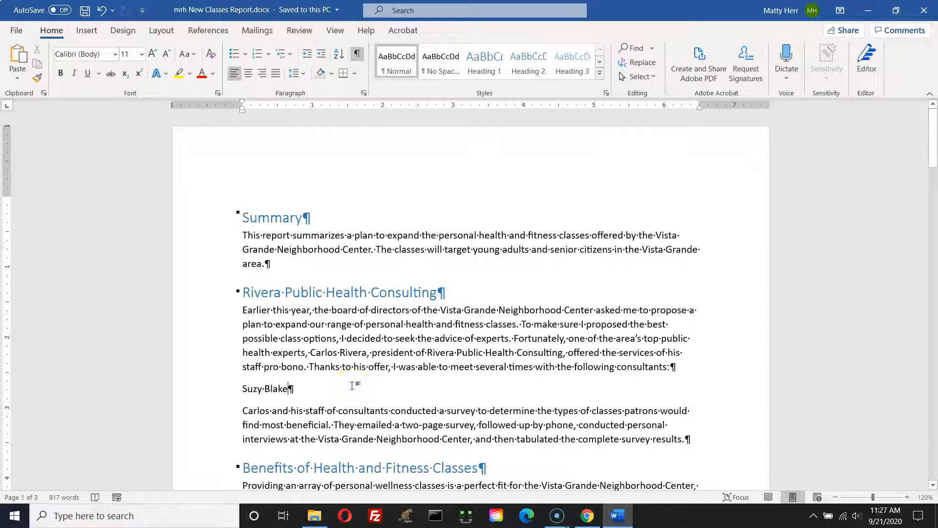
key(Tab)
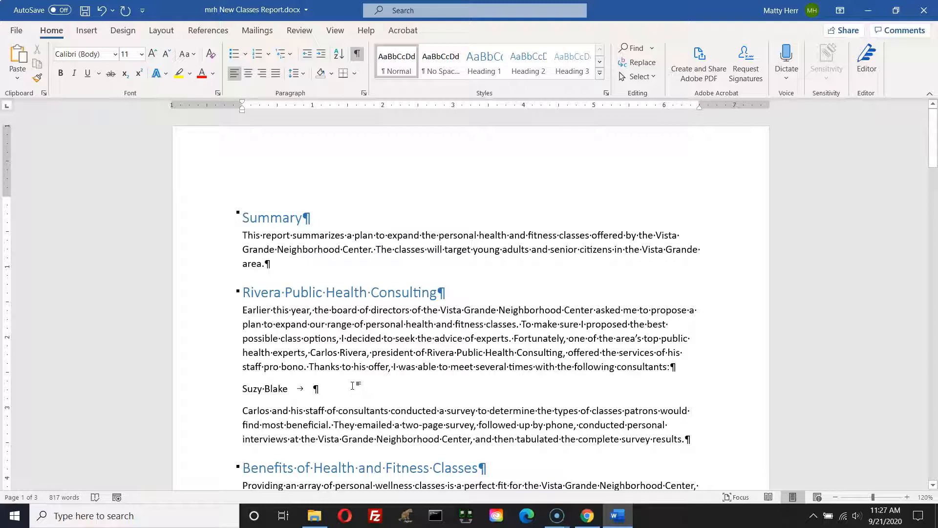
click(300, 391)
text(Senior)
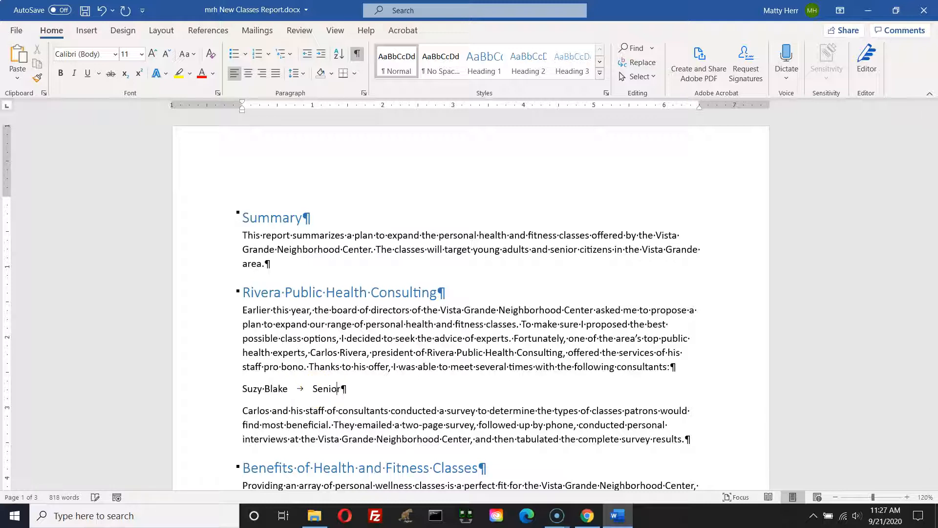
text( Consultant)
key(Return)
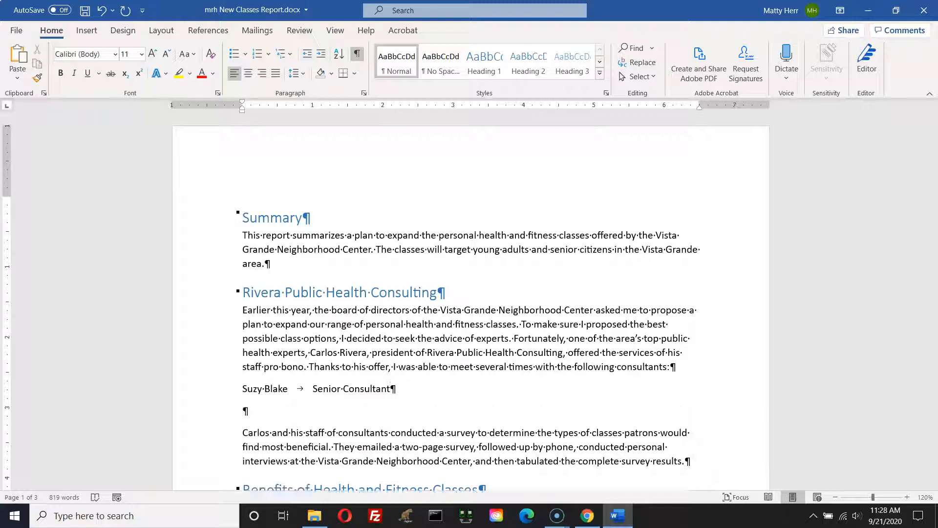
Step: Enter the second consultant's full name, a tab and Senior Consultant on the new line, and start another paragraph
text(Emm)
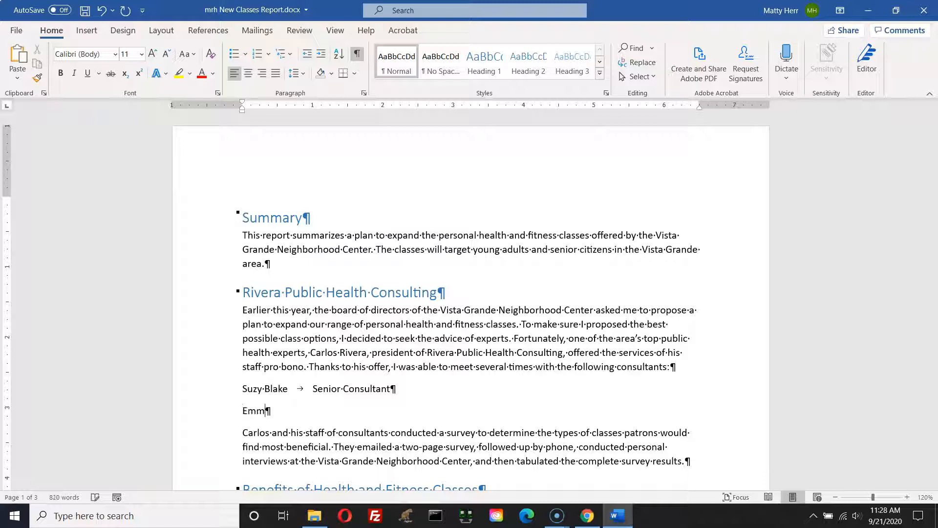
text(anuel Iglesias)
key(Tab)
text(Senior Consultant)
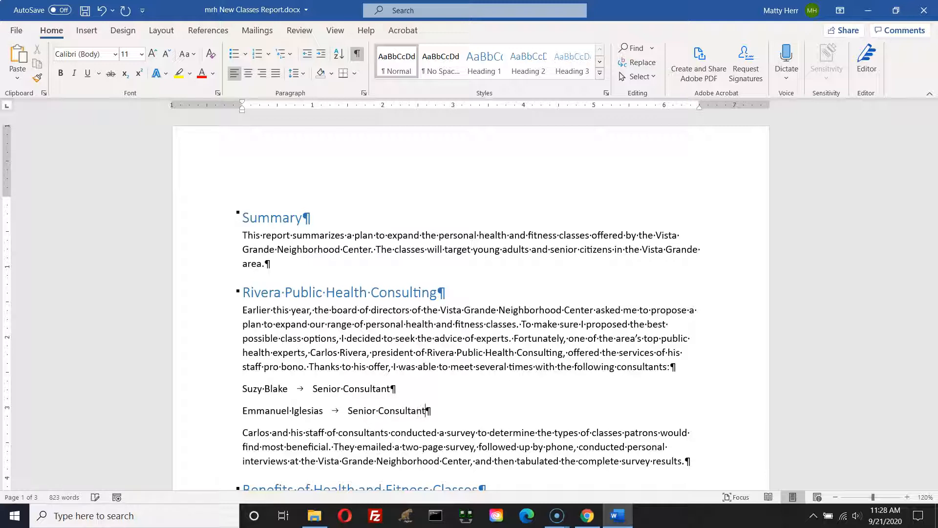
key(Return)
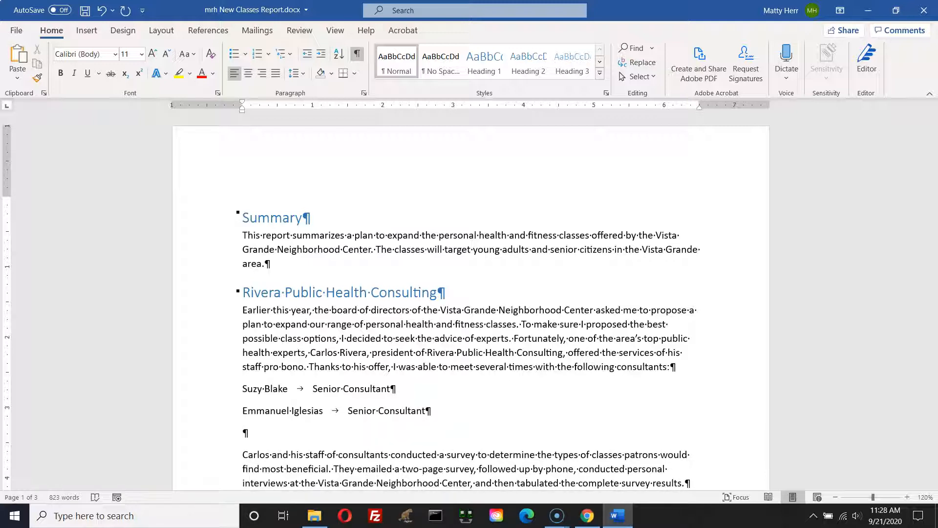
Step: Enter the third consultant's full hyphenated name, a tab and the title Project Manager on the last list line
text(Claros)
key(BackSpace)
key(BackSpace)
key(BackSpace)
key(BackSpace)
key(BackSpace)
text(arolina Sheffield)
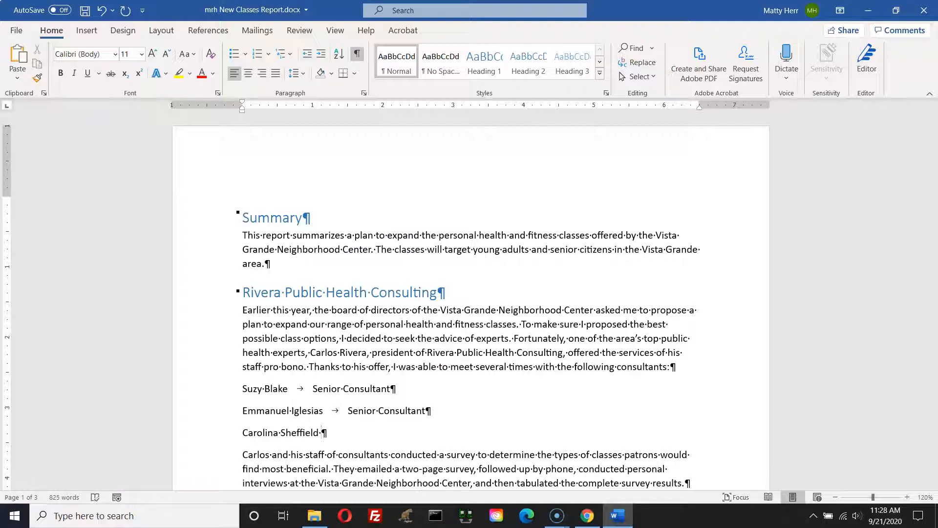
key(BackSpace)
text(-Bassinger)
key(Tab)
text(Project Manager)
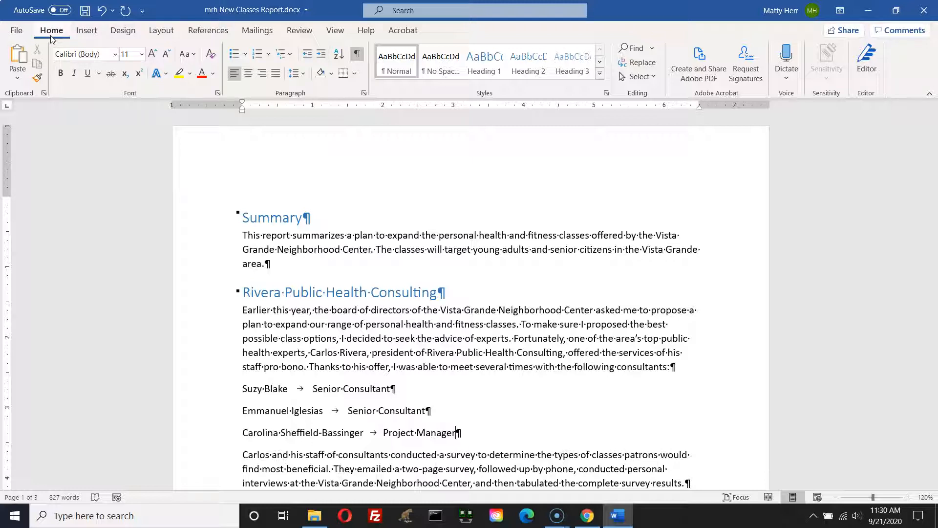
Step: Set a left tab stop at the 2.5-inch mark for the Project Manager line
click(419, 106)
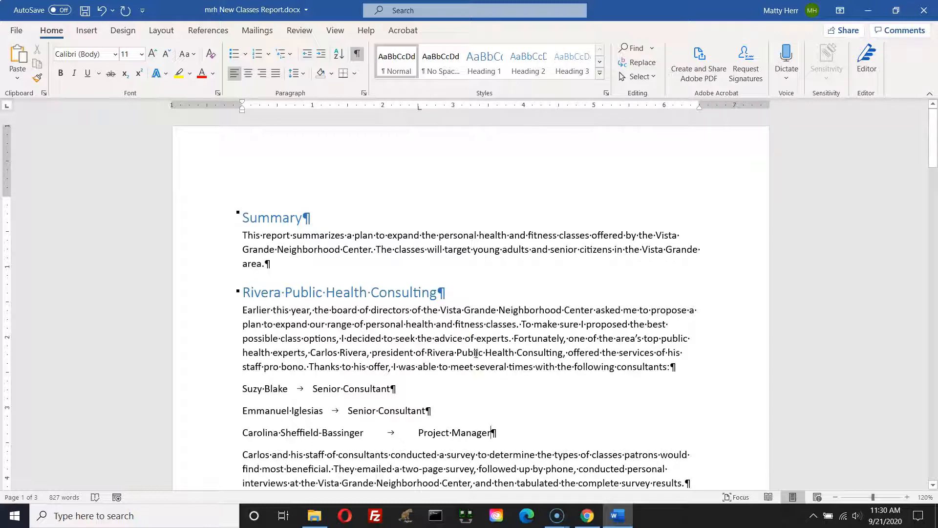
Step: Try a left tab stop at the 2.5-inch mark on all three consultant lines and undo it
click(379, 446)
drag(440, 411, 233, 394)
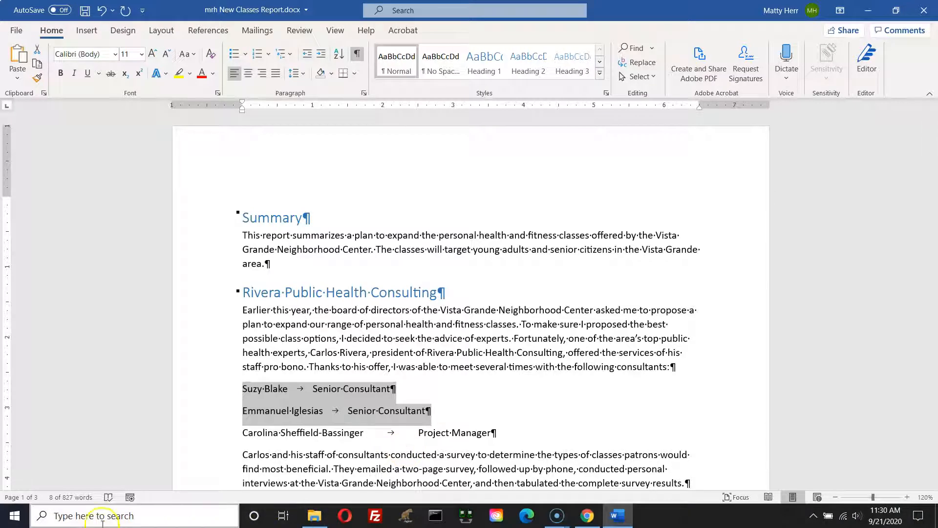
click(362, 424)
click(431, 417)
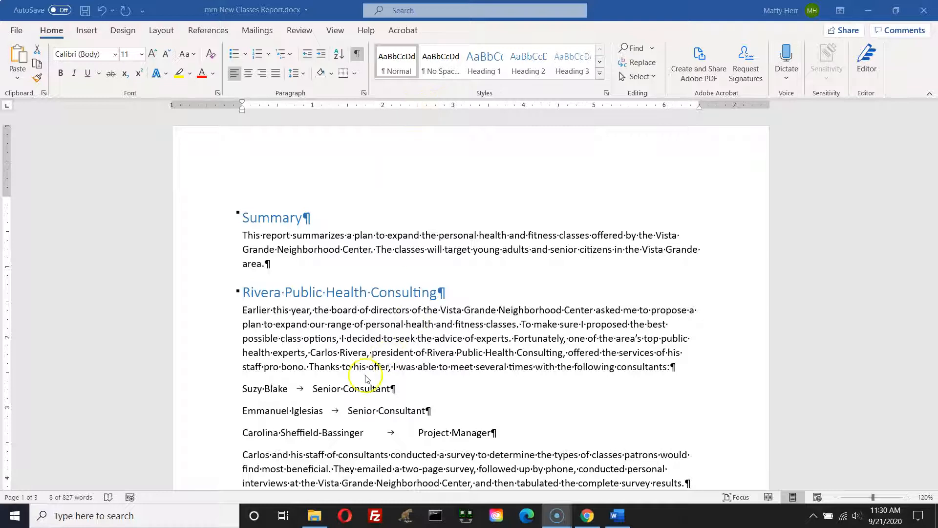
drag(498, 434, 426, 428)
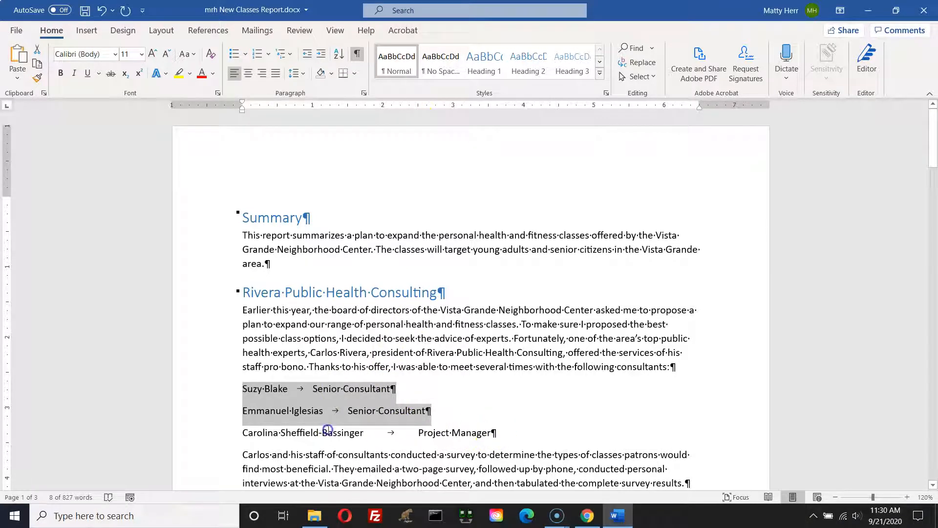
click(478, 435)
drag(510, 436, 235, 391)
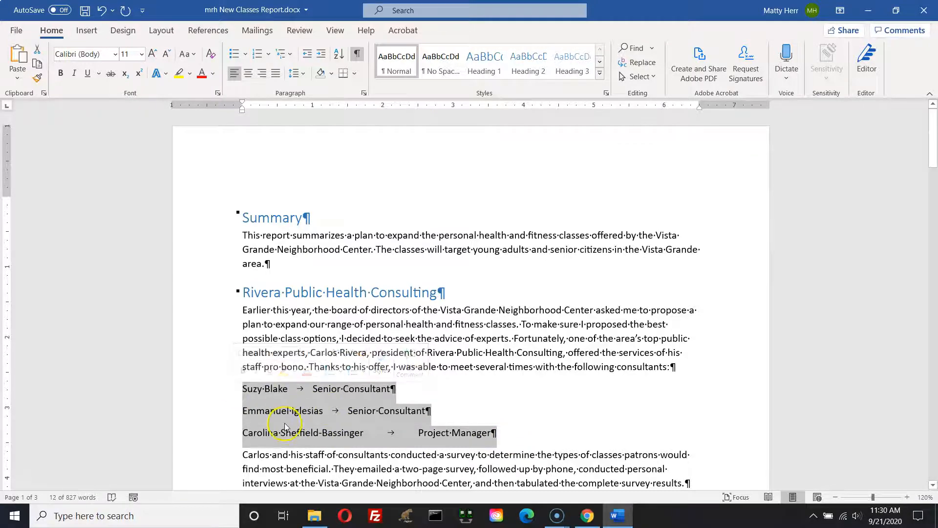
click(419, 106)
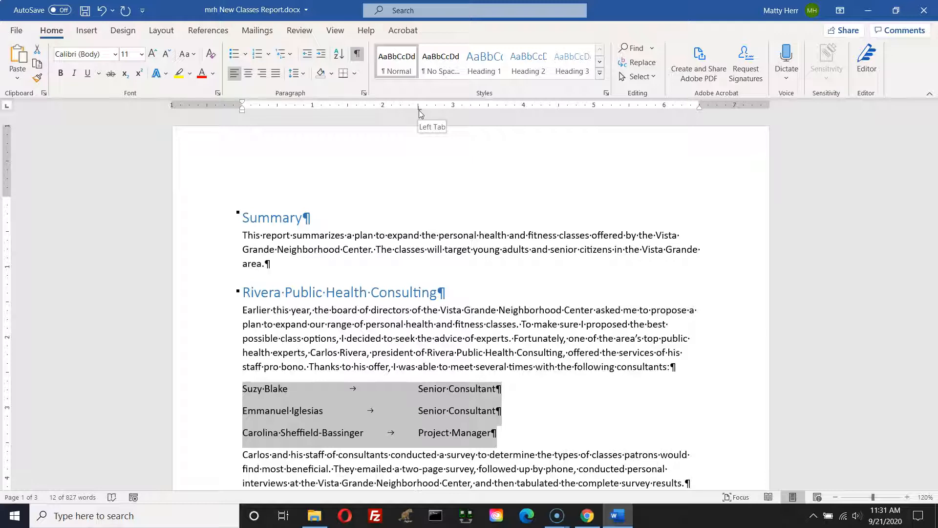
key(ctrl)
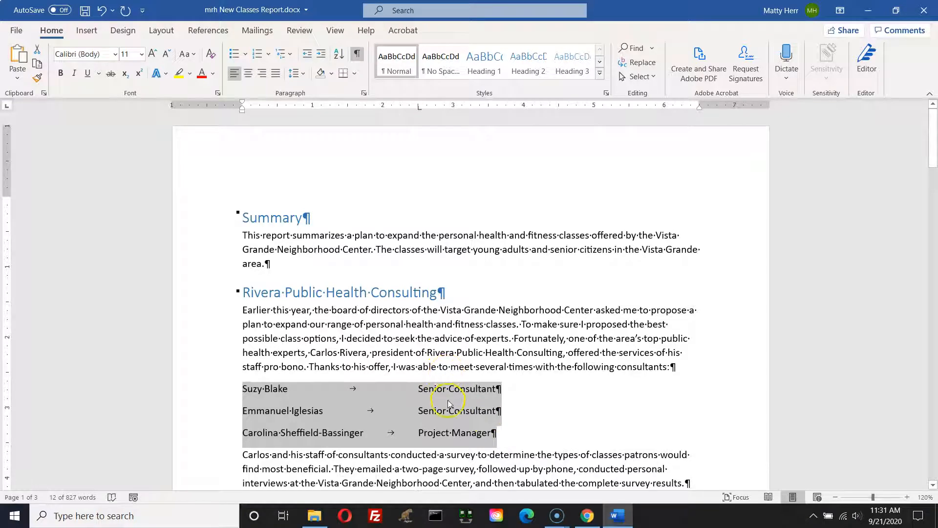
key(ctrl+z)
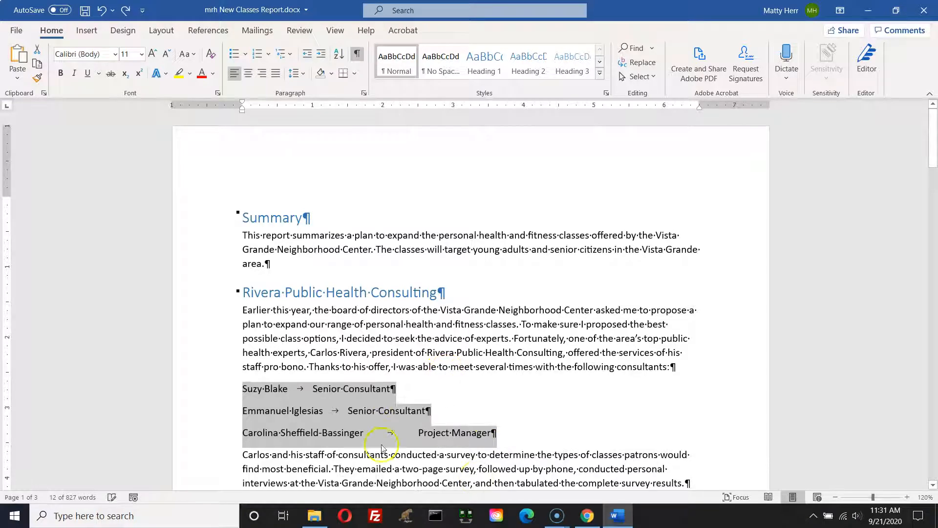
Step: Set a left tab stop at the 2.5-inch mark on all three consultant lines
click(437, 367)
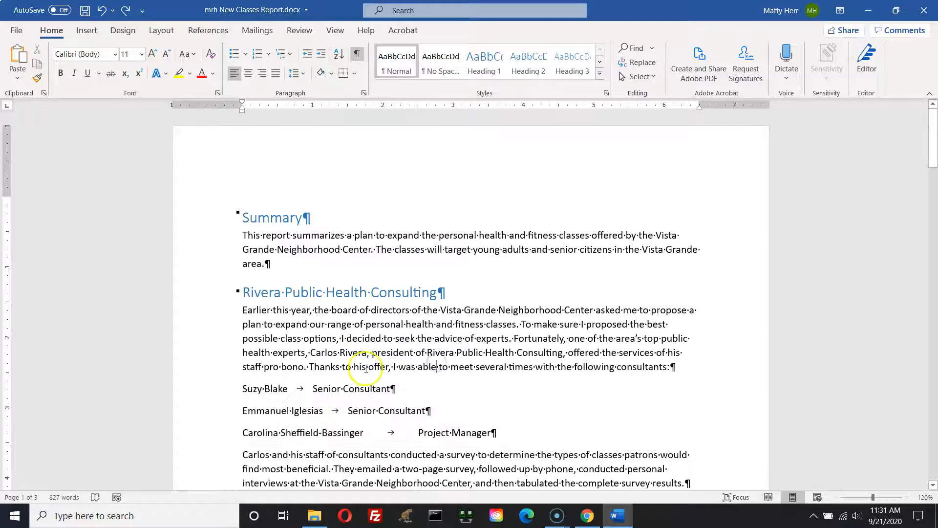
drag(242, 391, 490, 448)
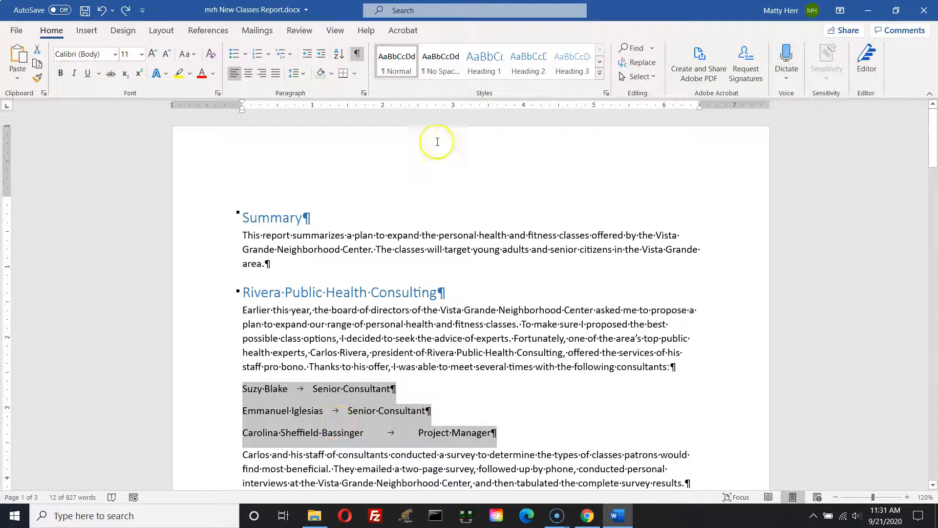
click(419, 106)
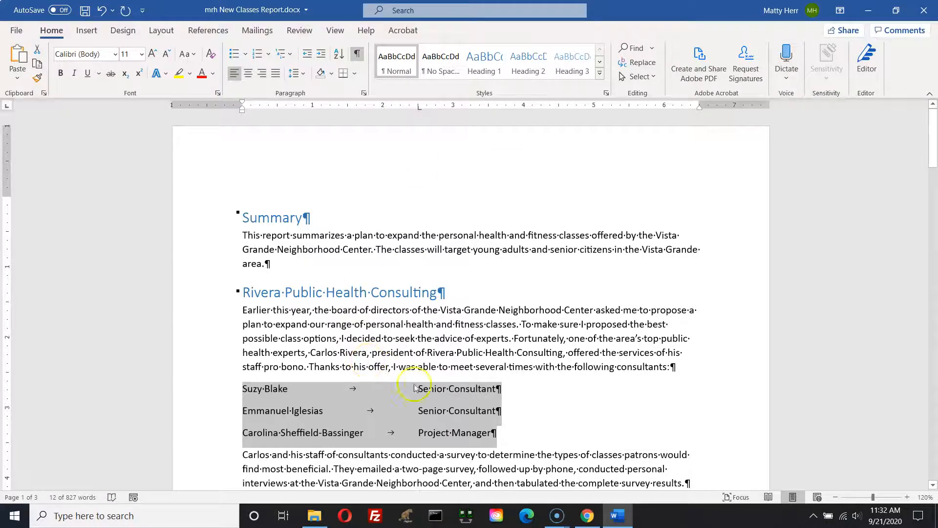
click(273, 367)
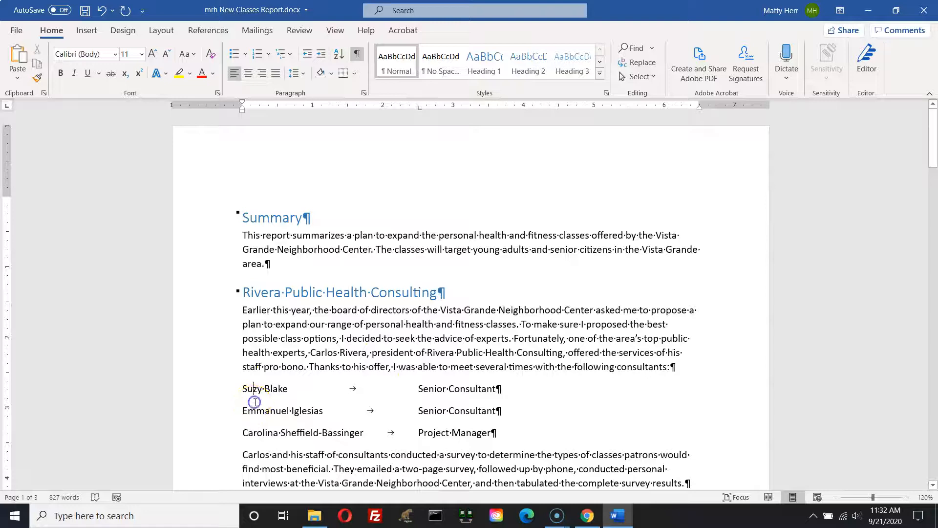
Step: Remove the space after the paragraph from the first two consultant lines in the list
click(255, 404)
drag(243, 389, 513, 413)
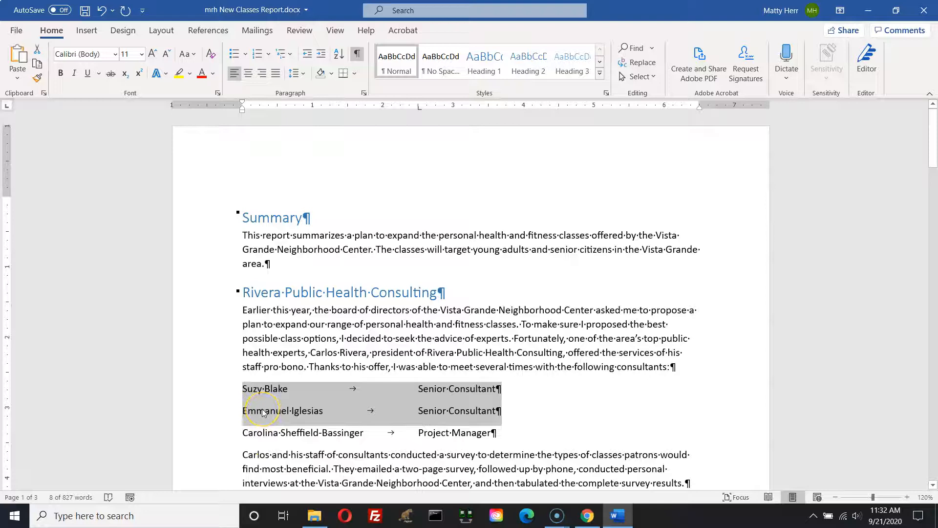
click(304, 77)
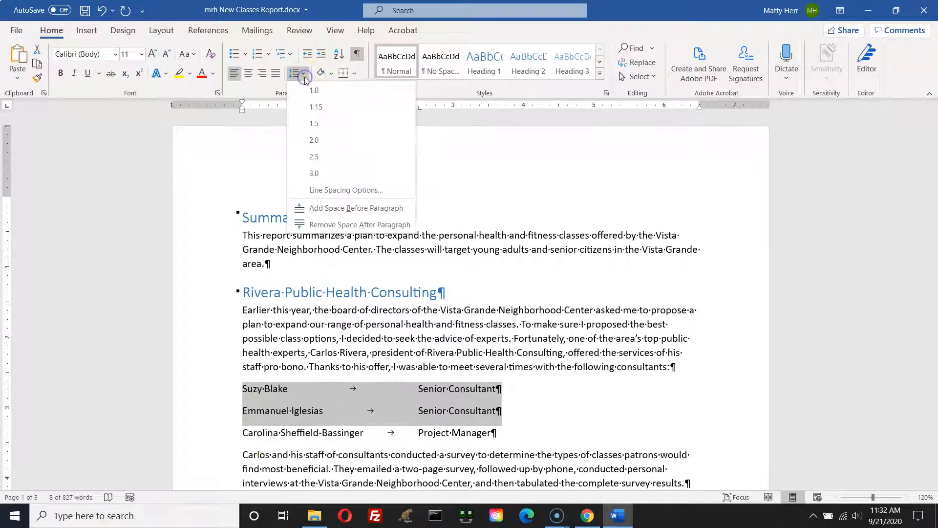
click(316, 223)
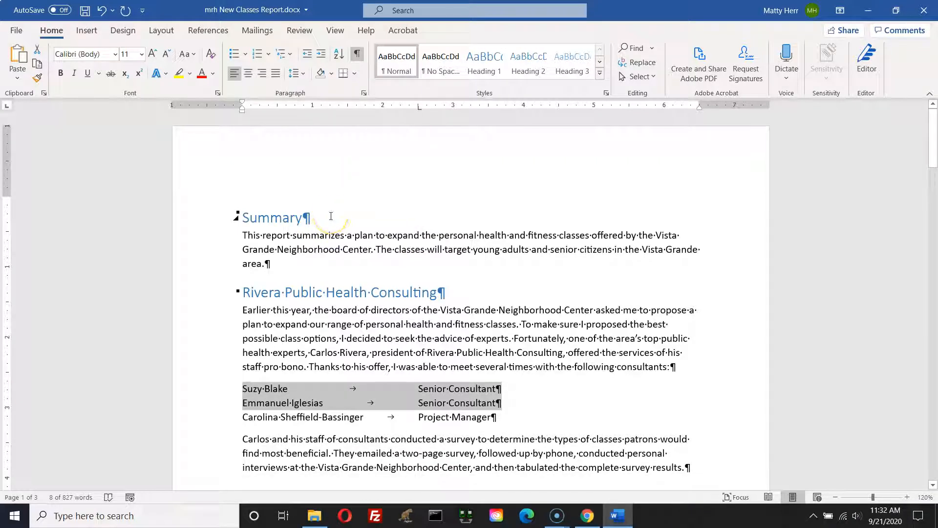
click(469, 311)
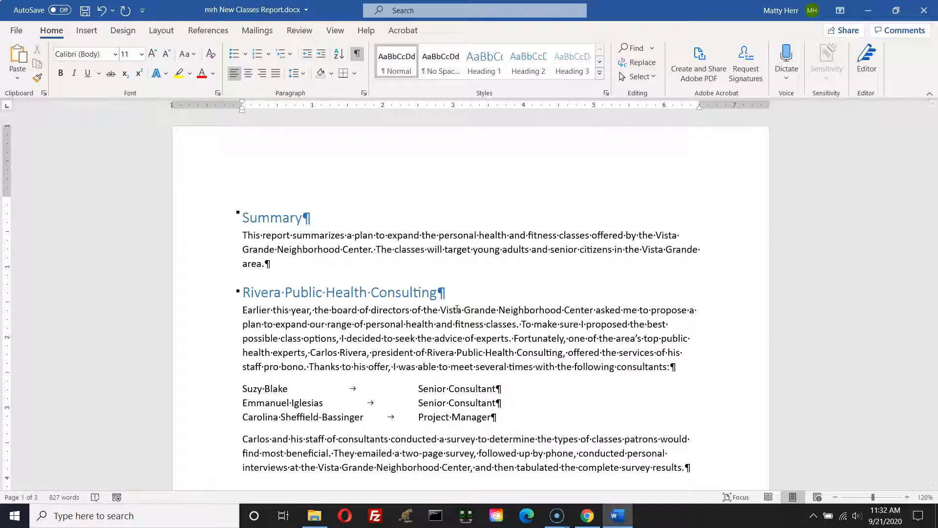
Step: Find the phrase "improved financial", place the cursor after the sentence ending in "prospects." and close the search
key(ctrl+f)
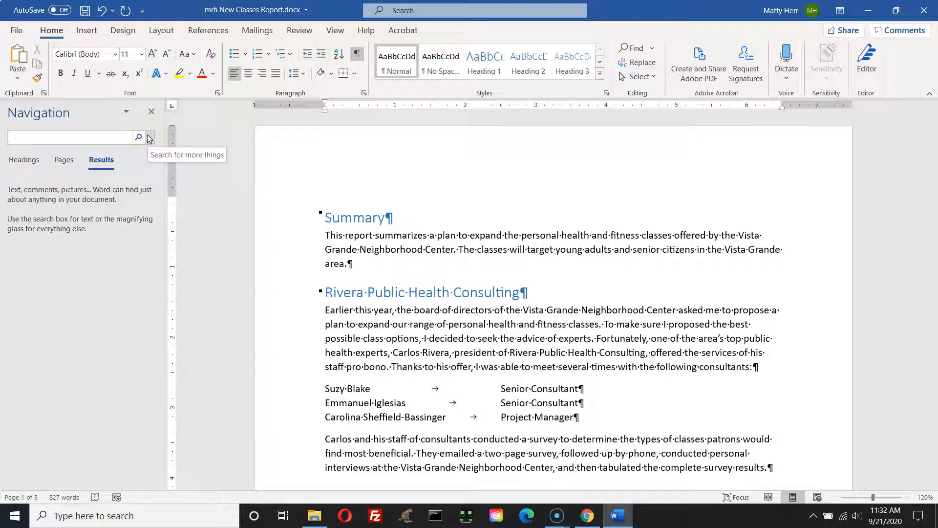
text(imporoved financial)
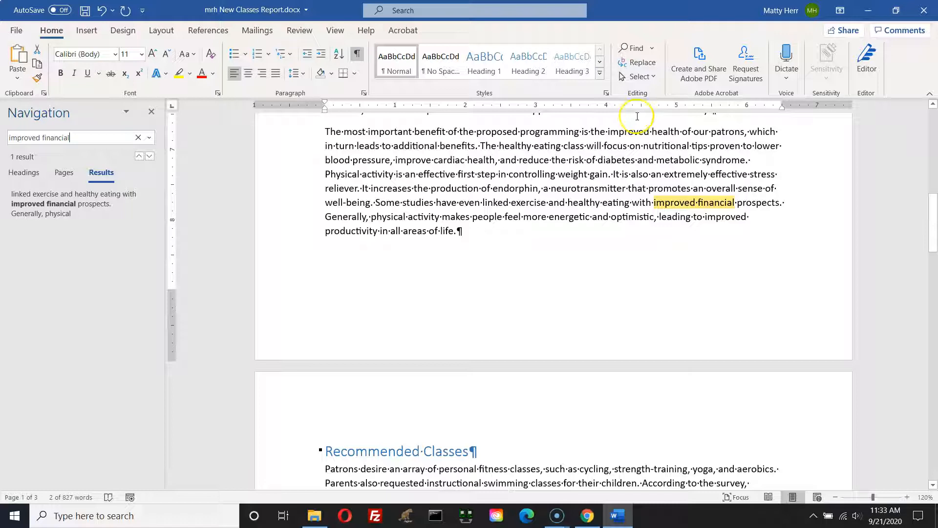
click(781, 202)
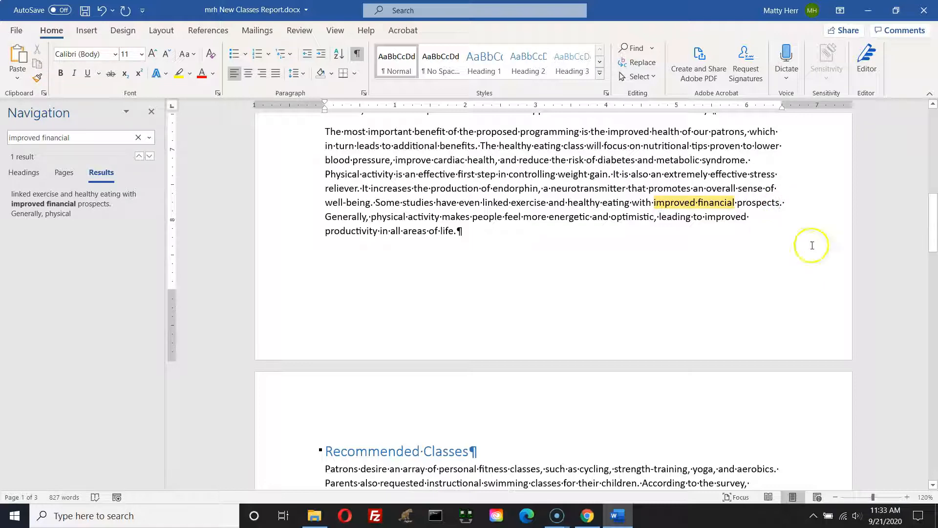
click(784, 203)
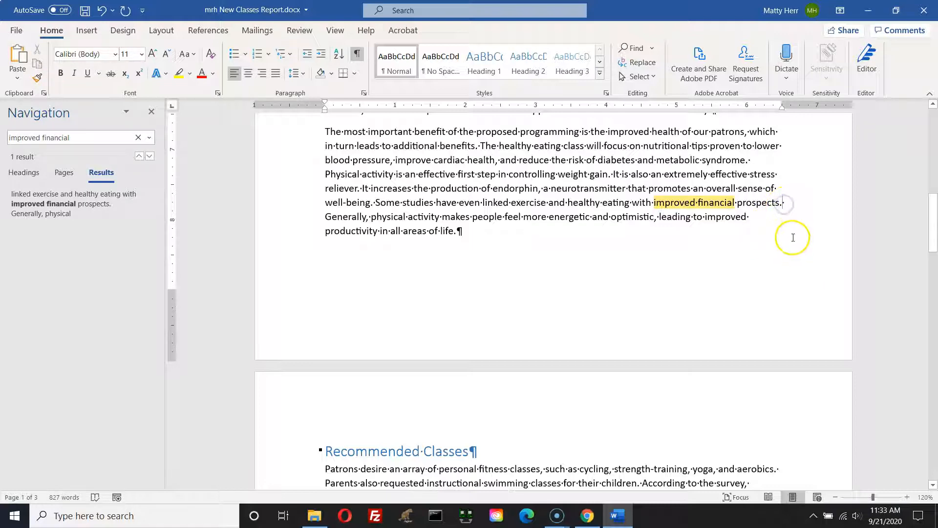
click(138, 137)
click(151, 112)
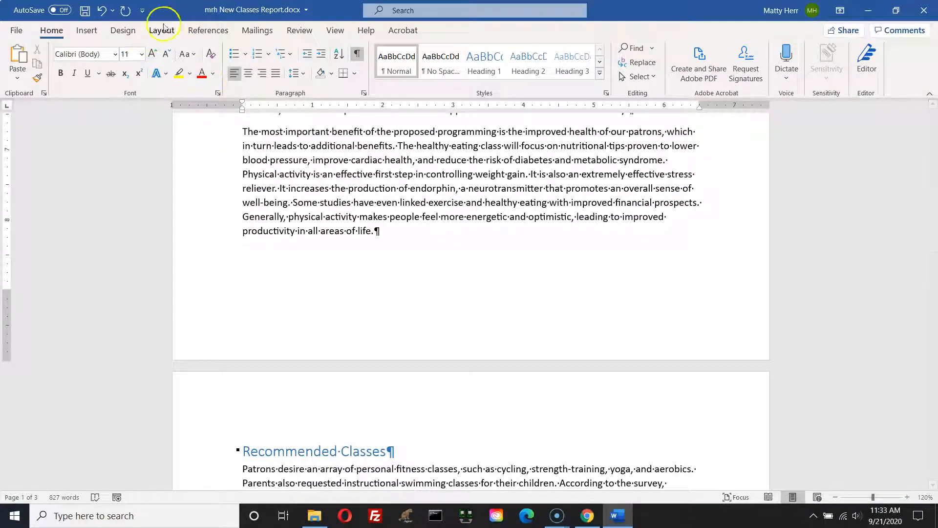
Step: Insert a footnote after the sentence ending in "improved financial prospects."
click(209, 30)
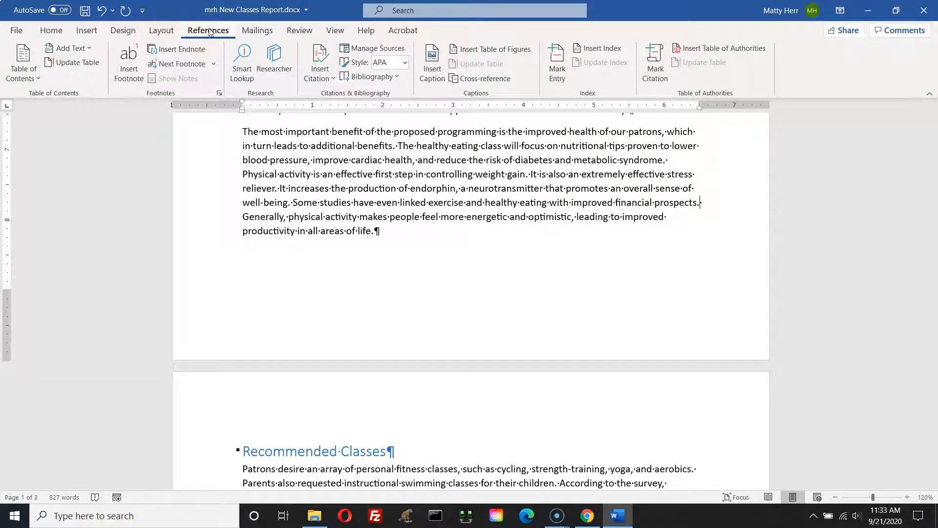
click(164, 96)
key(ctrl)
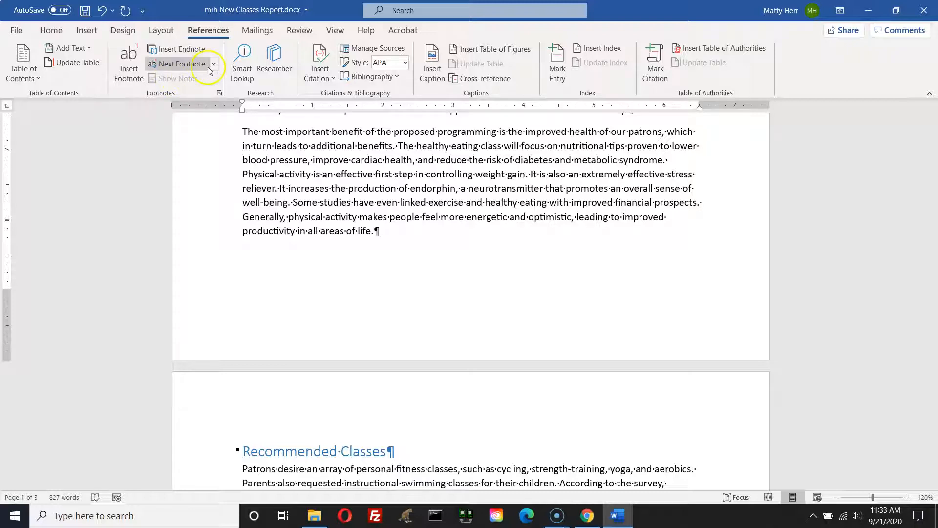
click(136, 82)
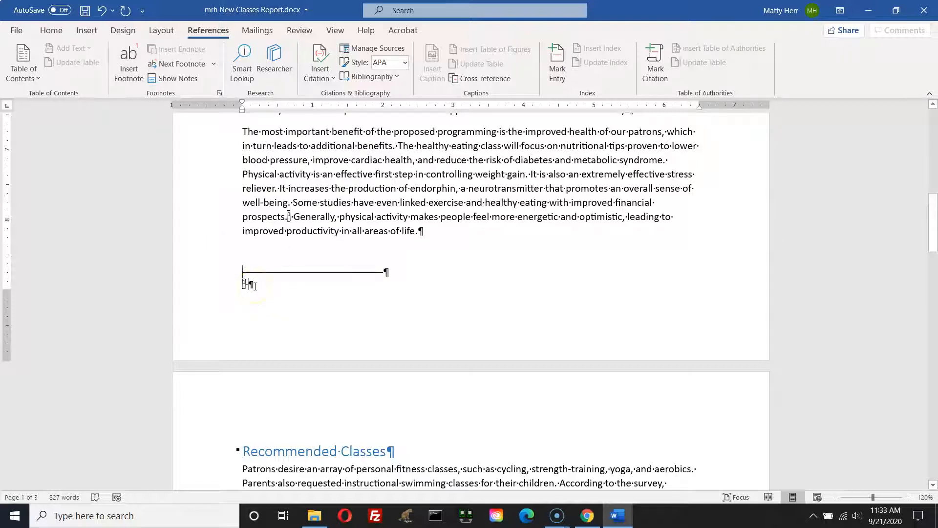
Step: Enter the footnote text: For more information, see “Keep Your Bank Account Healthy,” at ForYourHealth.cengagea.com
text(For more information)
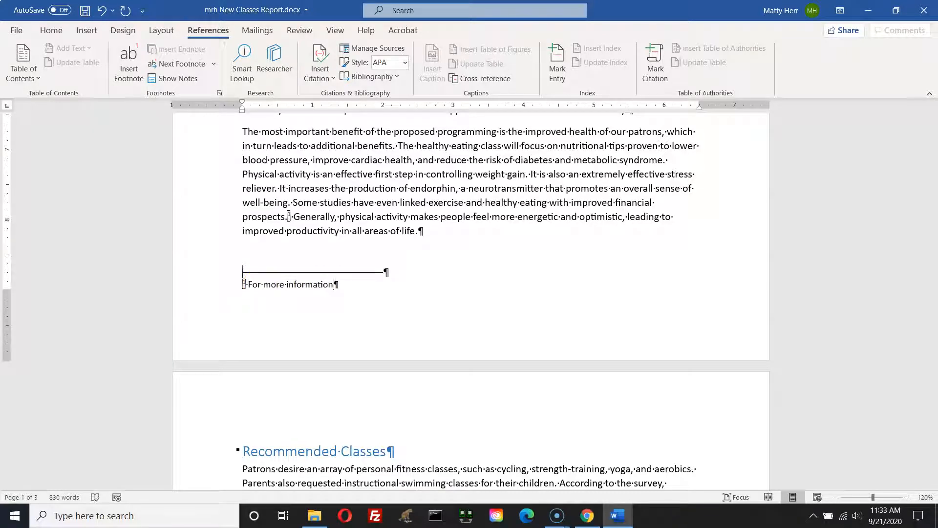
text(, see "keep your)
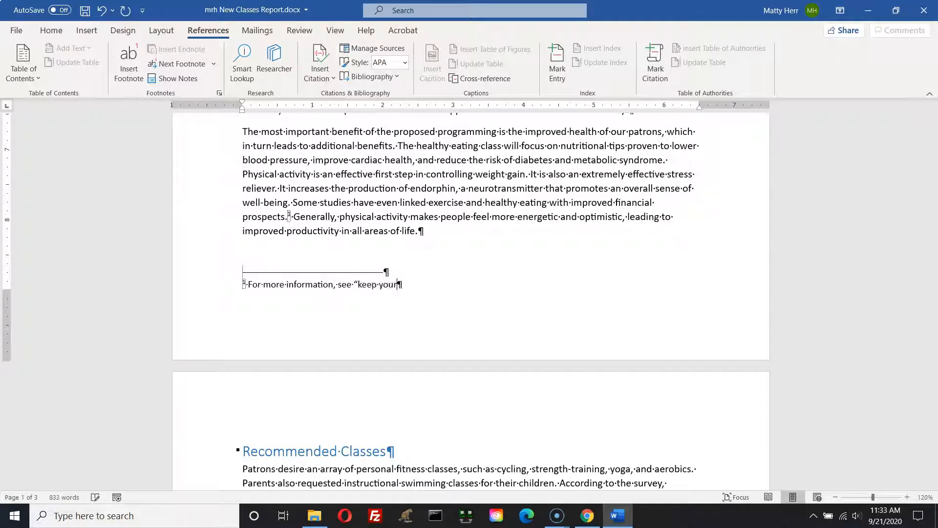
key(BackSpace)
key(BackSpace)
key(BackSpace)
key(BackSpace)
key(BackSpace)
key(BackSpace)
key(BackSpace)
key(BackSpace)
text(Keep)
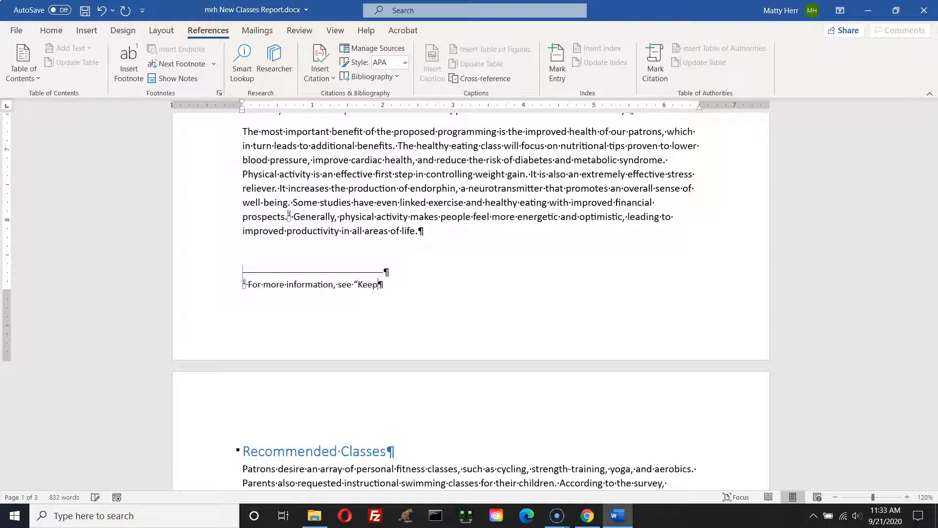
text( Your Bank Account Healthy)
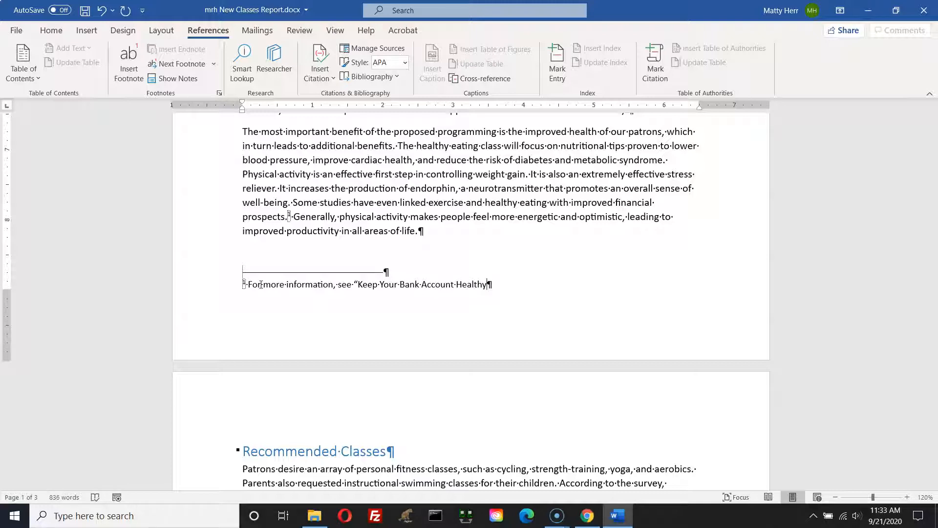
text(," at FOR)
key(BackSpace)
text(rYourHealth.cengagea.c)
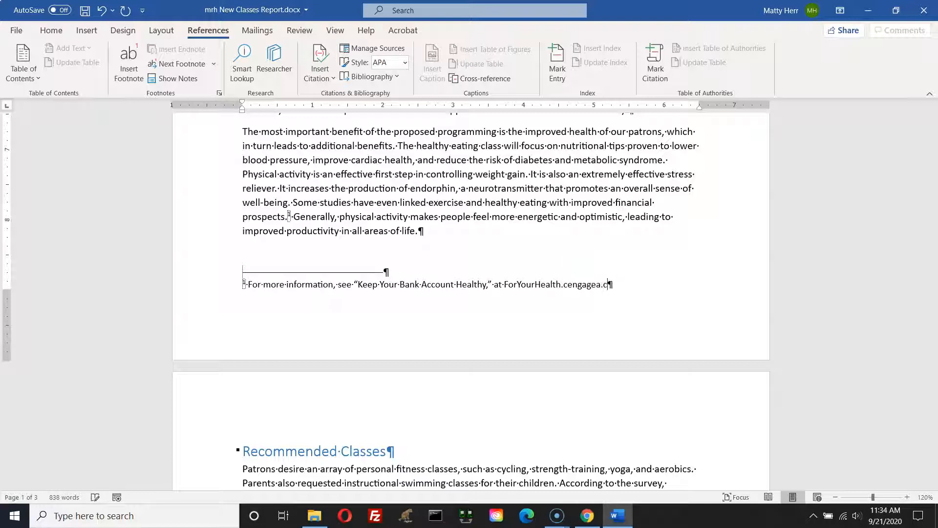
text(om.)
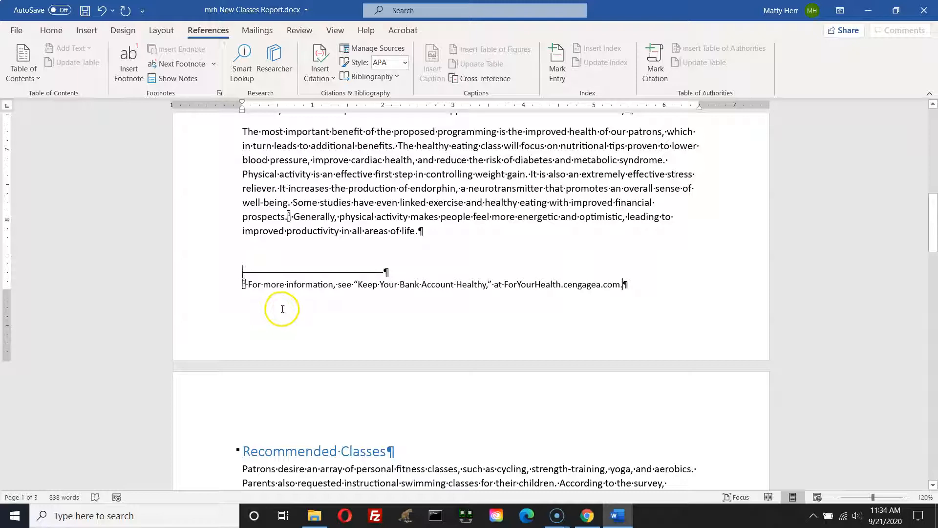
Step: Examine the footnote's number and its matching reference mark after "prospects." in the body text
click(245, 285)
key(ctrl)
key(ctrl)
key(ctrl)
key(ctrl)
key(ctrl)
key(ctrl)
mouse_move(291, 216)
click(289, 249)
click(417, 231)
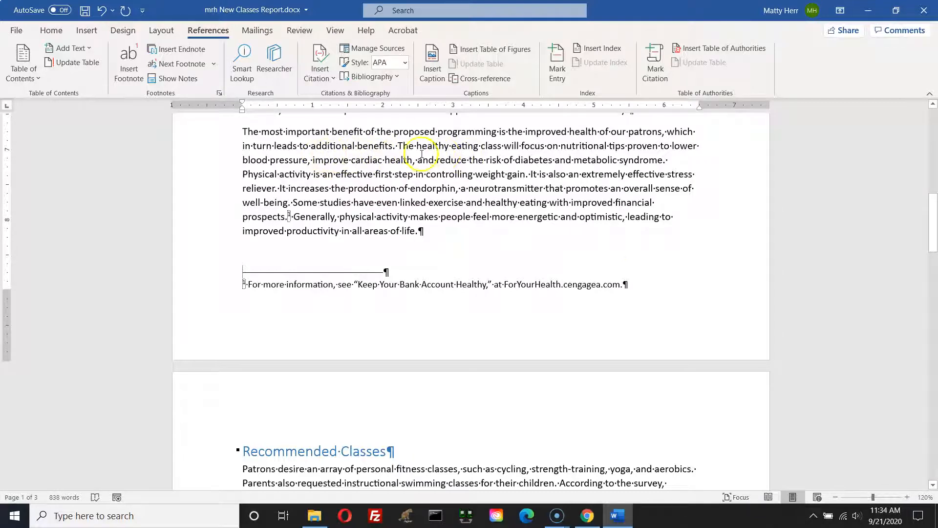
Step: Insert another footnote after the sentence ending in "metabolic syndrome."
click(666, 161)
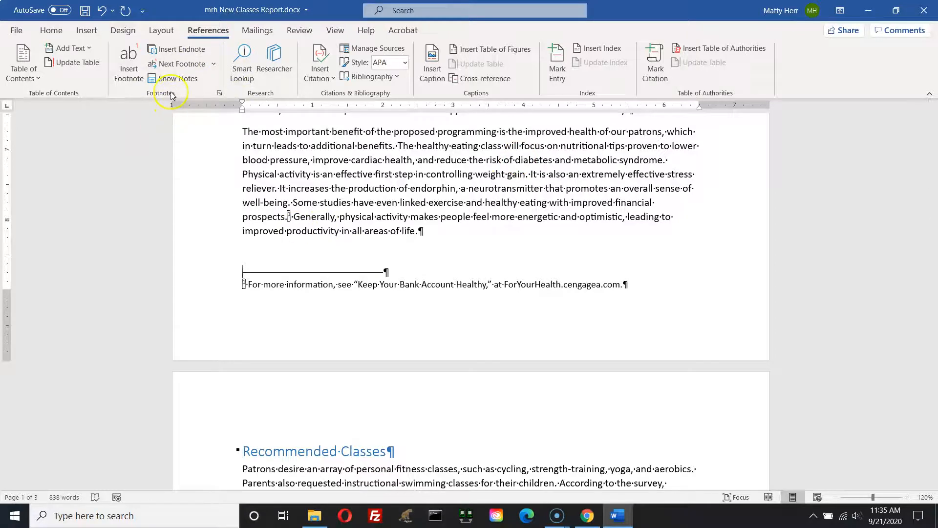
click(133, 78)
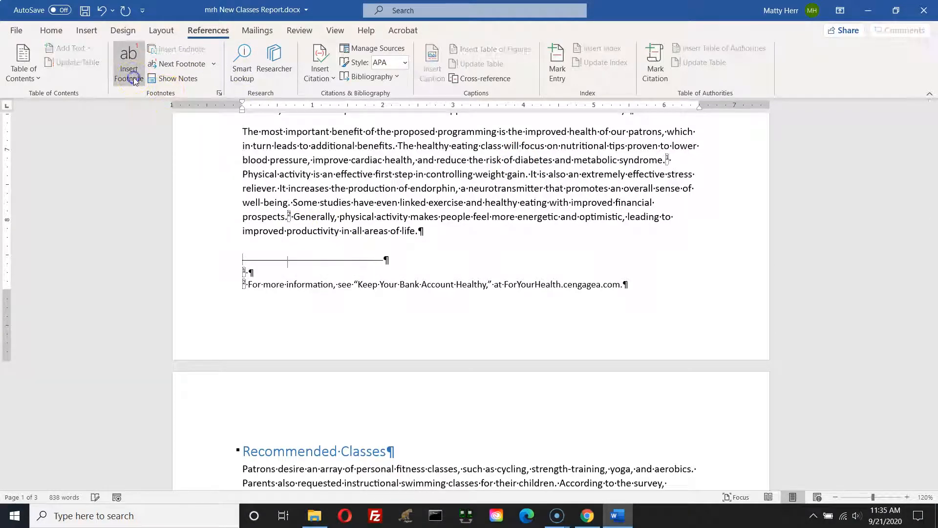
click(261, 275)
Step: Enter the new footnote's text: Metabolic syncrome is a cluster of conditions associated with heart disease, stroke, and diabetes
text(Metabolic)
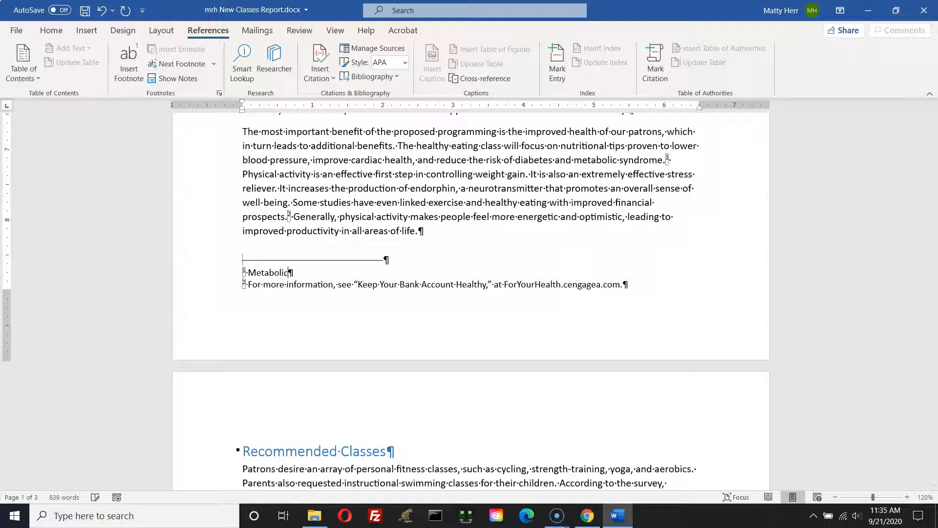
text( syndrome is a clust)
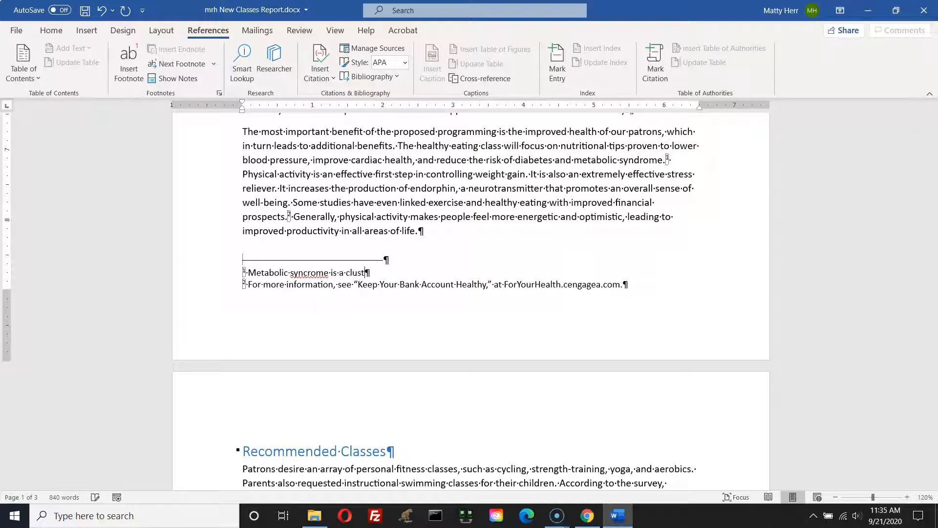
text(er of conditions associ)
key(BackSpace)
text(ated)
key(BackSpace)
key(BackSpace)
key(BackSpace)
key(BackSpace)
text(iate)
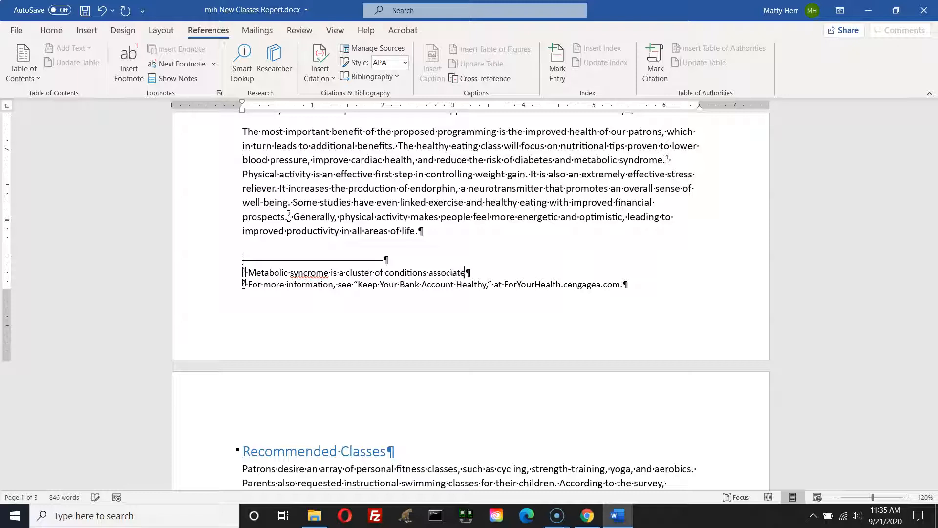
text(d with heart disease)
key(BackSpace)
text(, stroke)
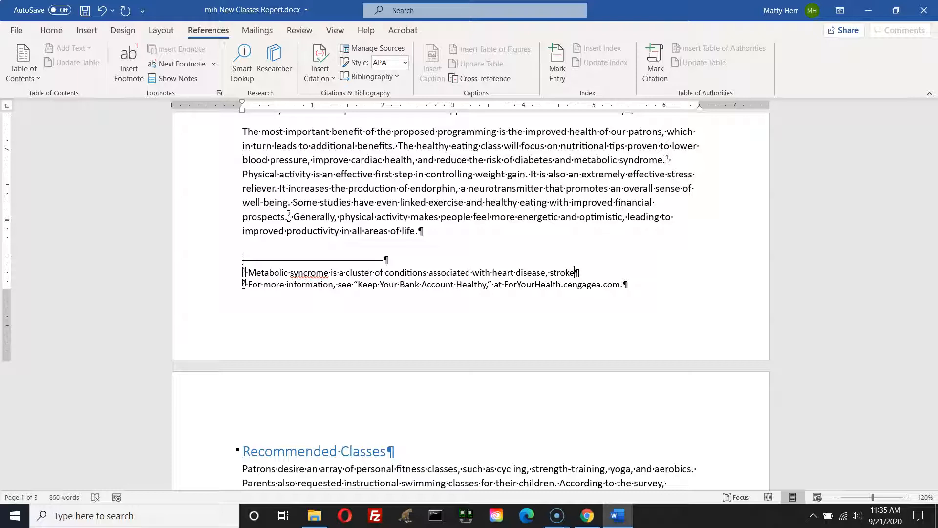
text(, and diabetes.)
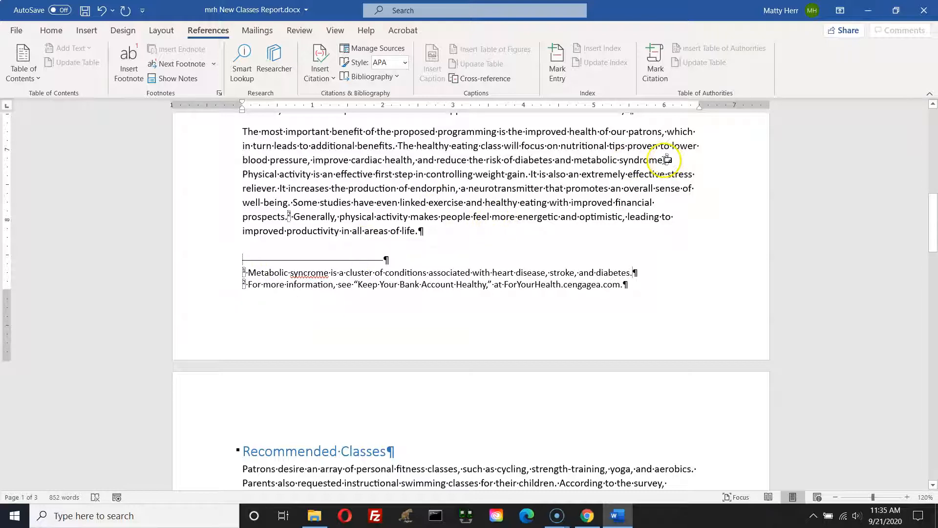
Step: Check the footnote reference mark after "metabolic syndrome." and save the document
click(667, 160)
key(ctrl)
key(ctrl)
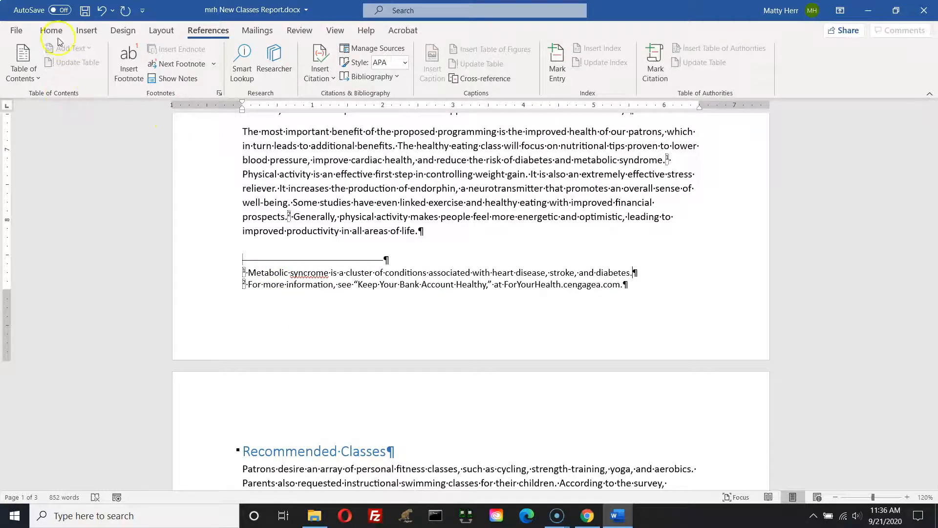
click(85, 11)
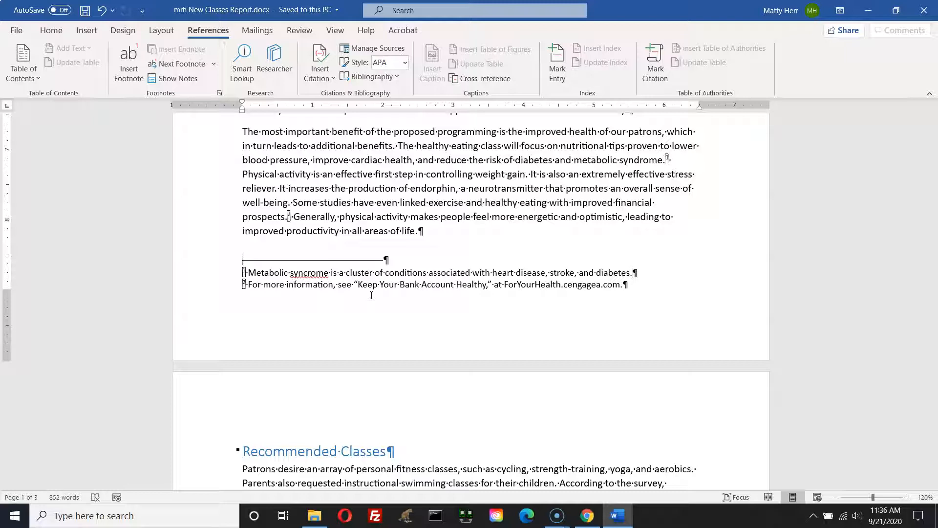
click(361, 283)
click(346, 282)
click(330, 272)
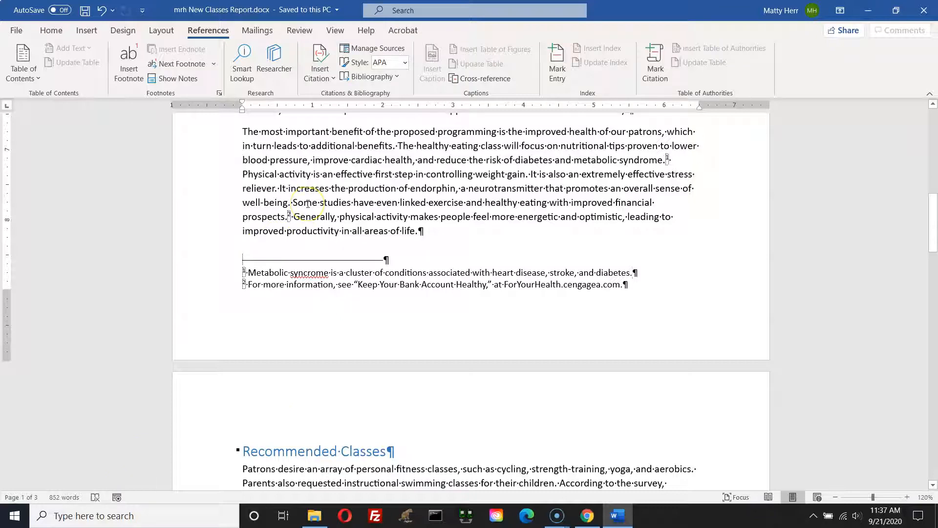
Step: Turn on automatic hyphenation for the document
click(157, 30)
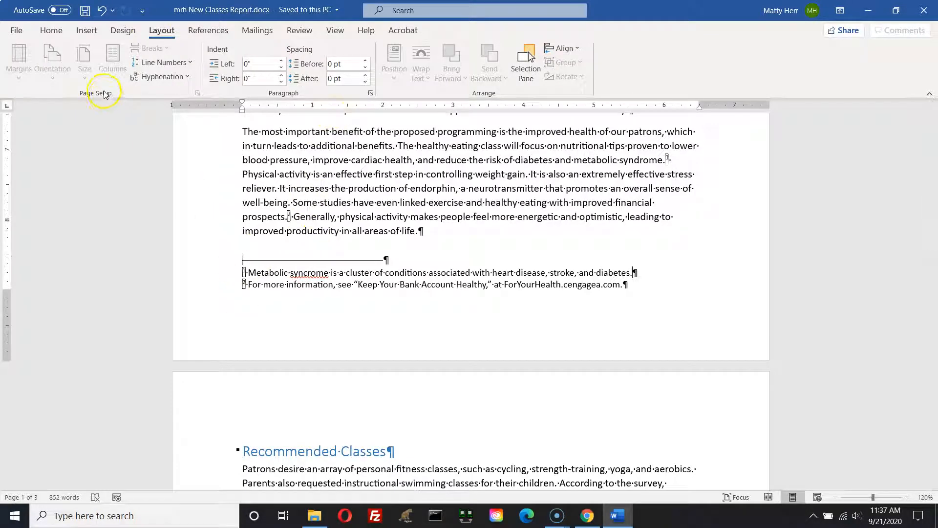
click(186, 78)
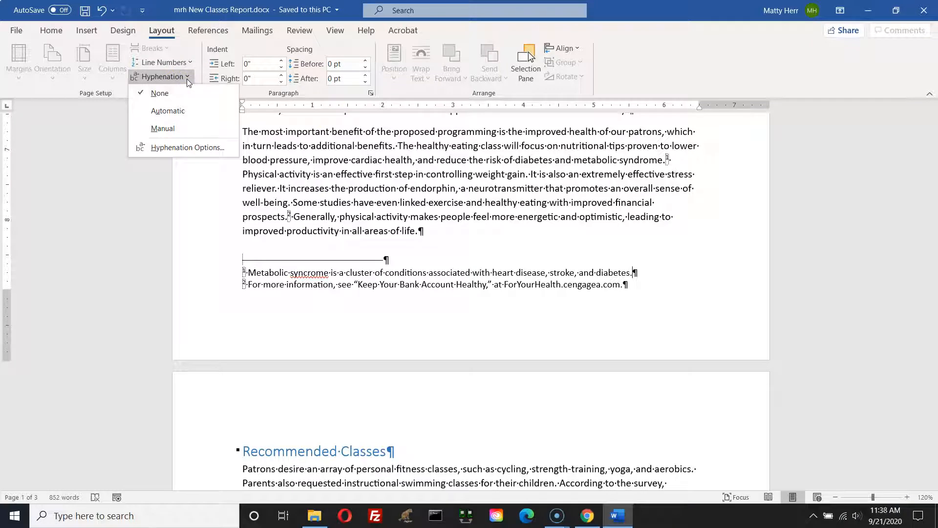
click(181, 111)
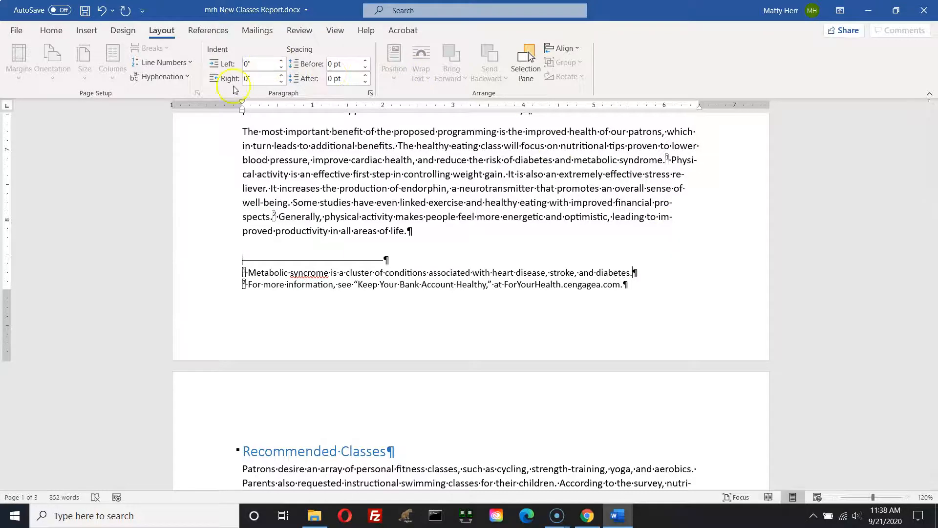
Step: Compare the text with hyphenation set to None, restore automatic hyphenation, and save the document
click(189, 78)
click(180, 92)
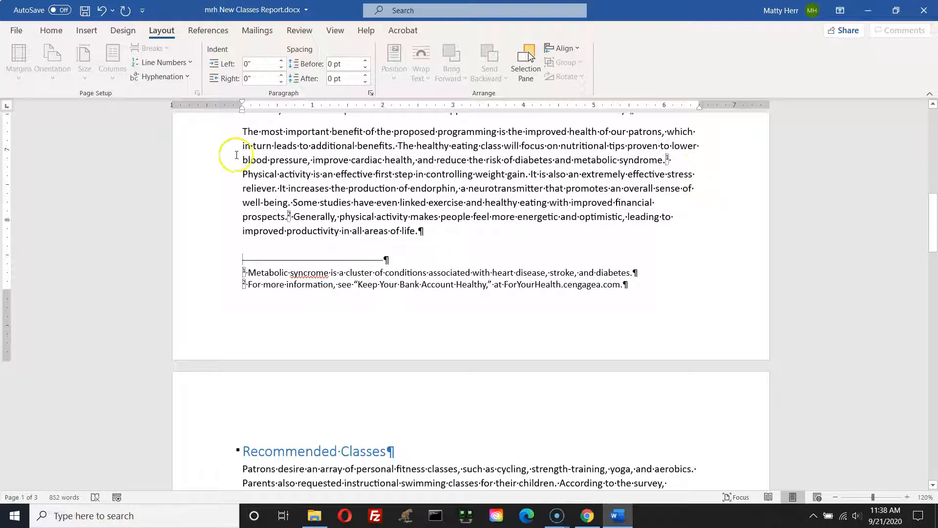
click(189, 78)
click(188, 112)
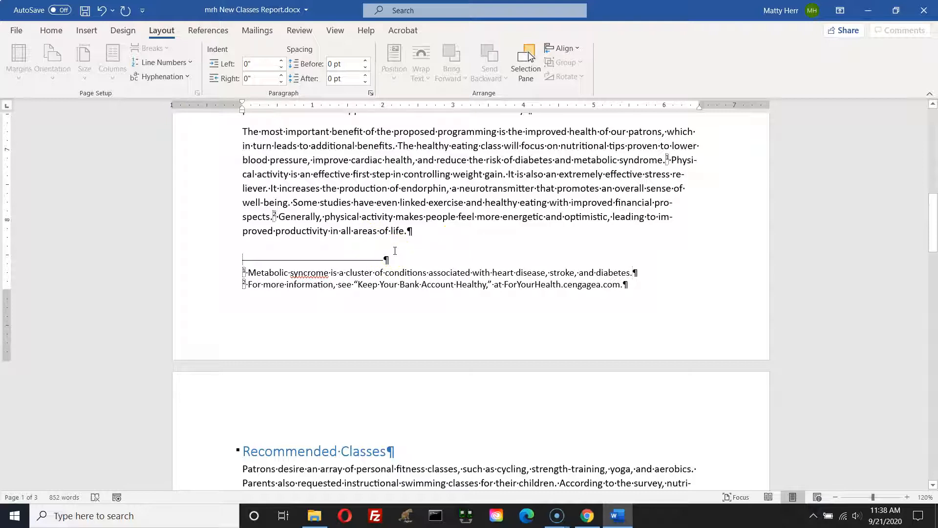
click(85, 10)
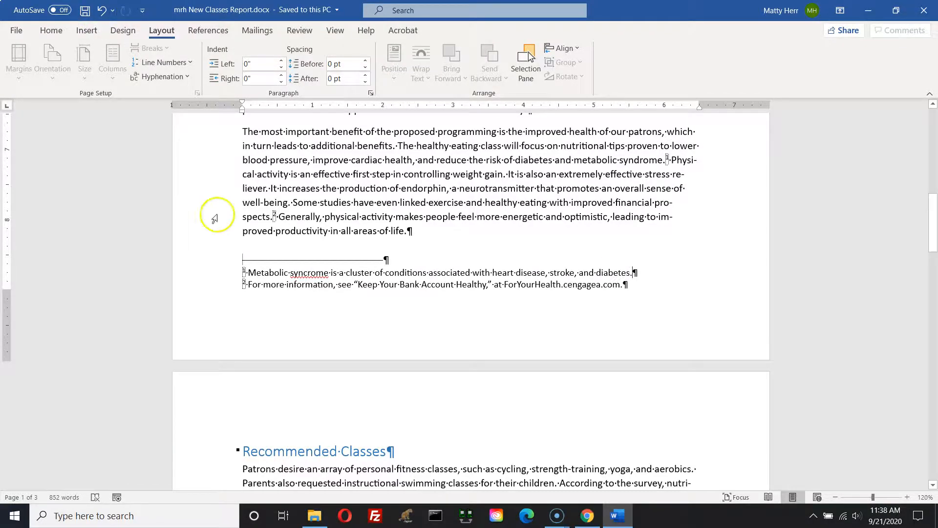
Step: Place the insertion point in the empty paragraph below the Probable Expenditures table and review the page and section break options
scroll(207, 229, down, 10)
scroll(206, 231, down, 8)
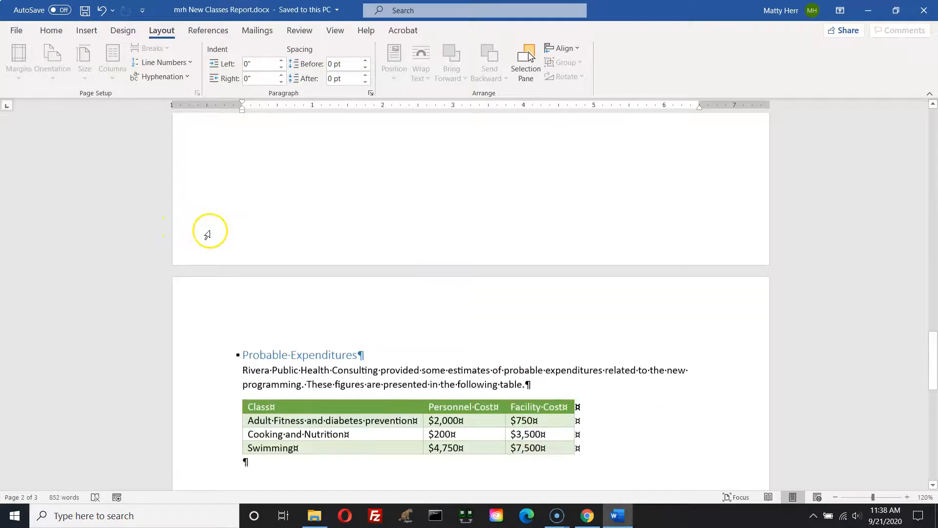
scroll(345, 204, up, 4)
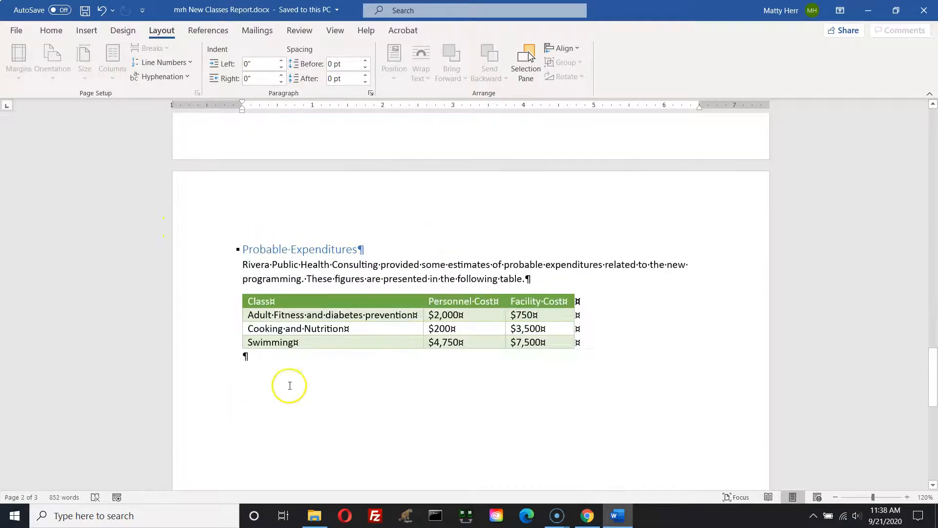
click(257, 377)
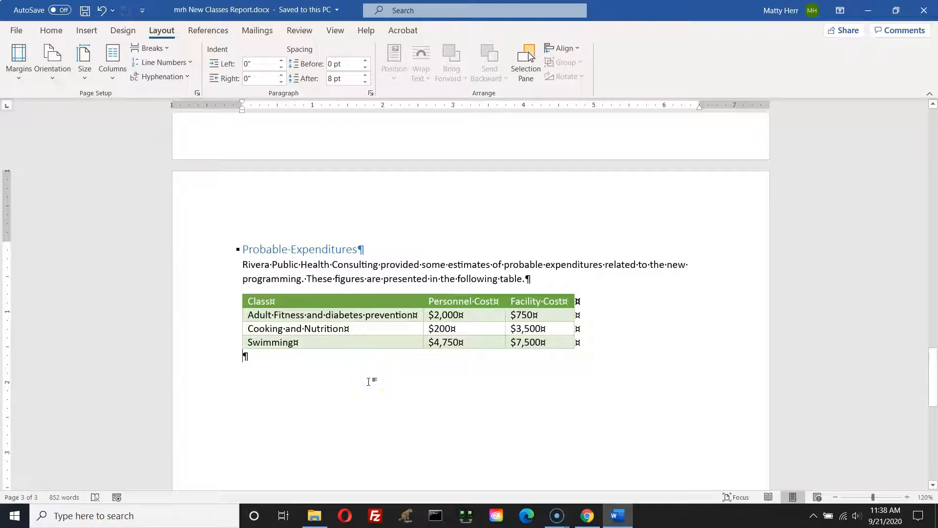
click(372, 380)
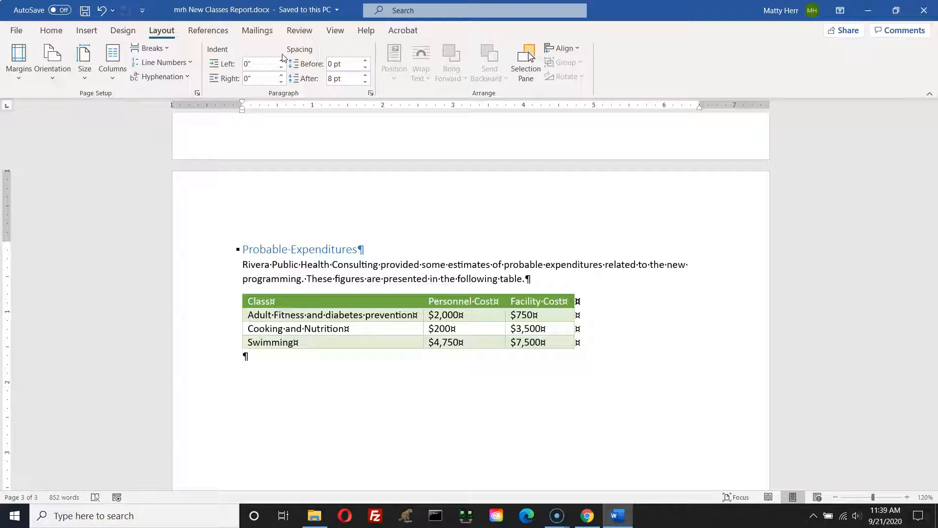
key(ctrl)
click(164, 32)
key(ctrl)
click(162, 50)
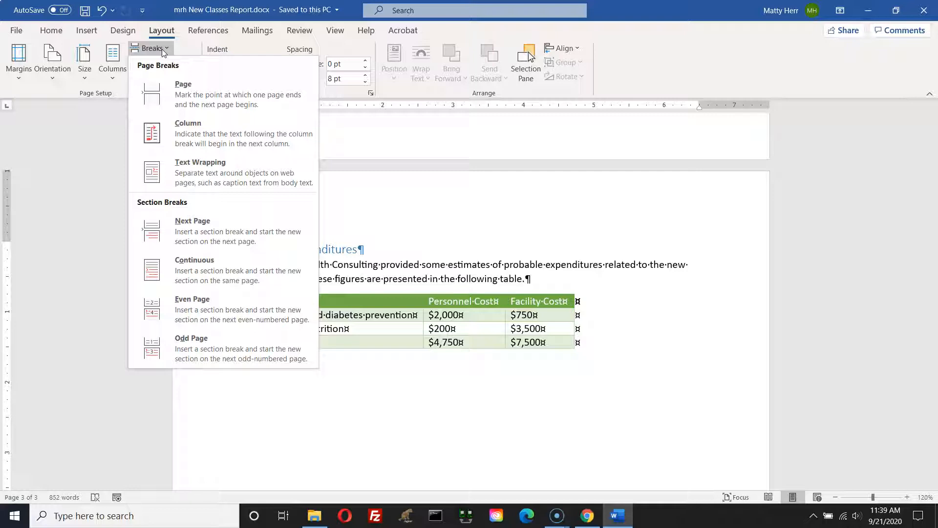
click(88, 31)
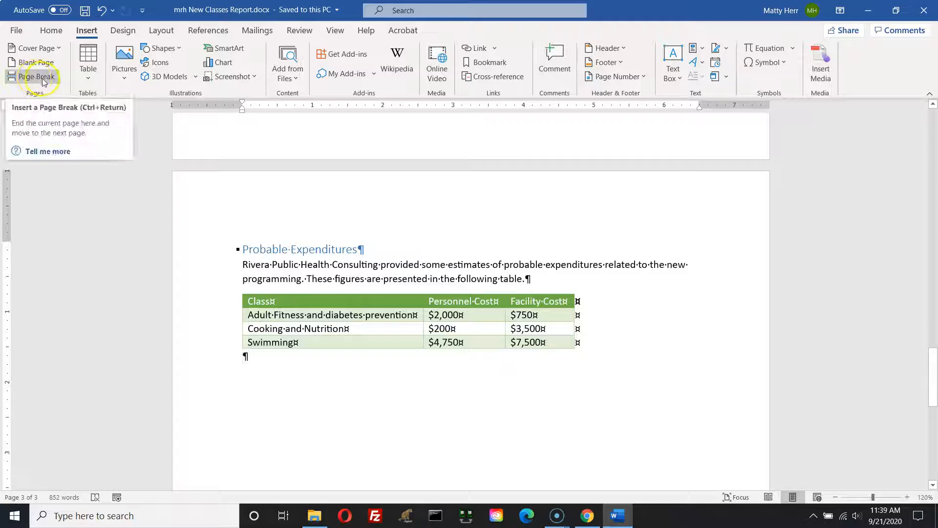
Step: Insert a Next Page section break below the Probable Expenditures table and save the document
click(161, 30)
click(167, 49)
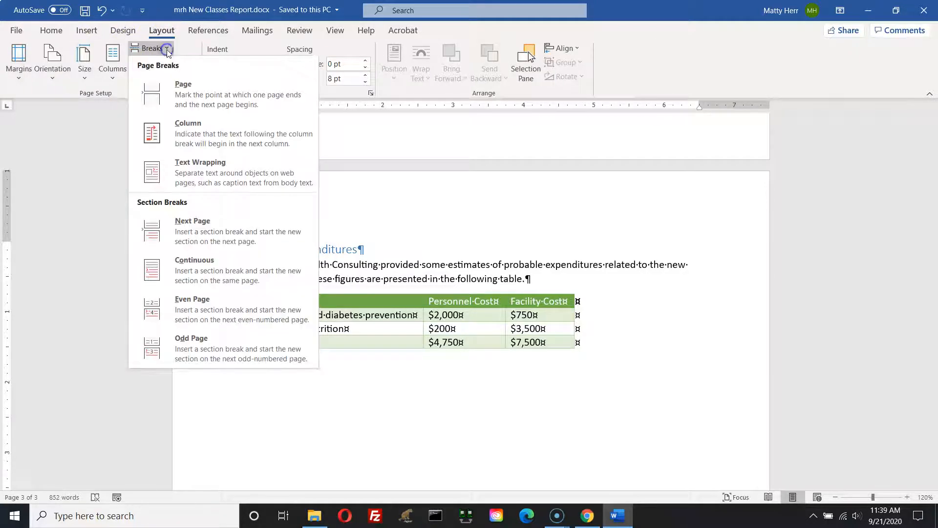
click(176, 236)
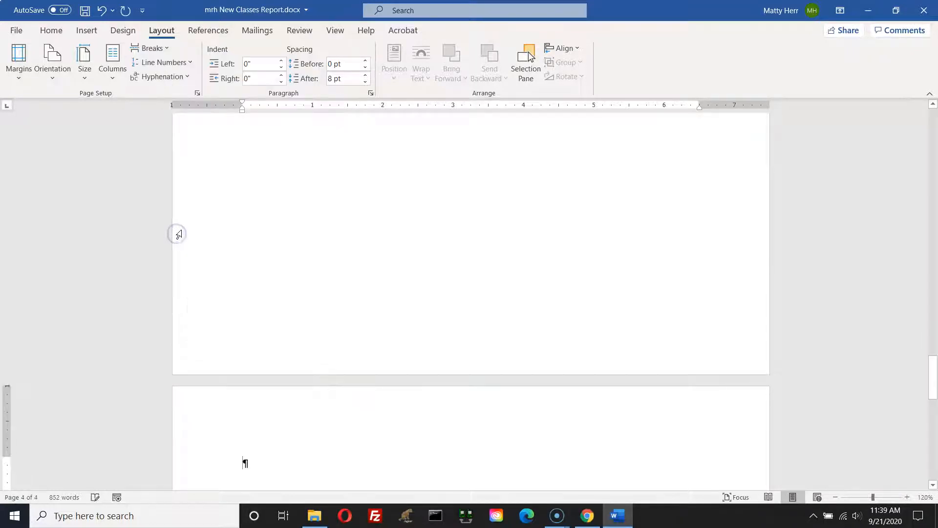
click(186, 221)
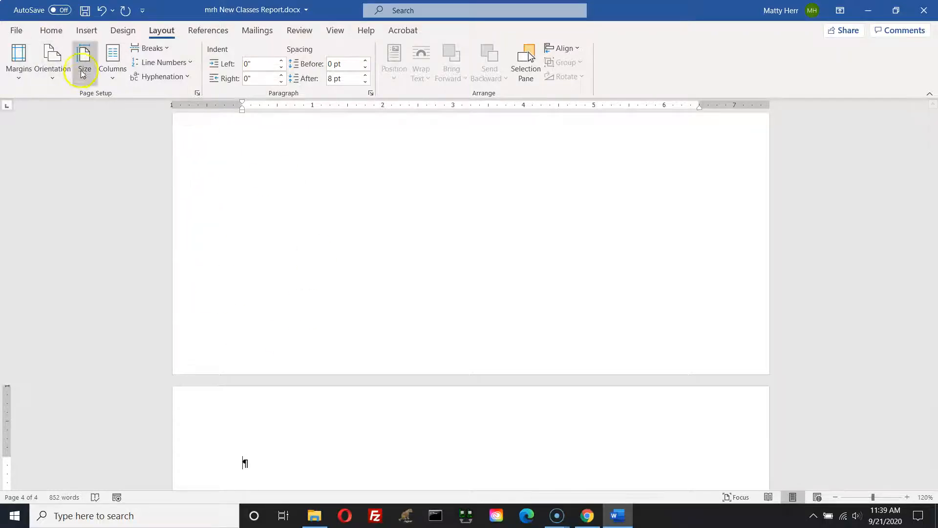
click(85, 10)
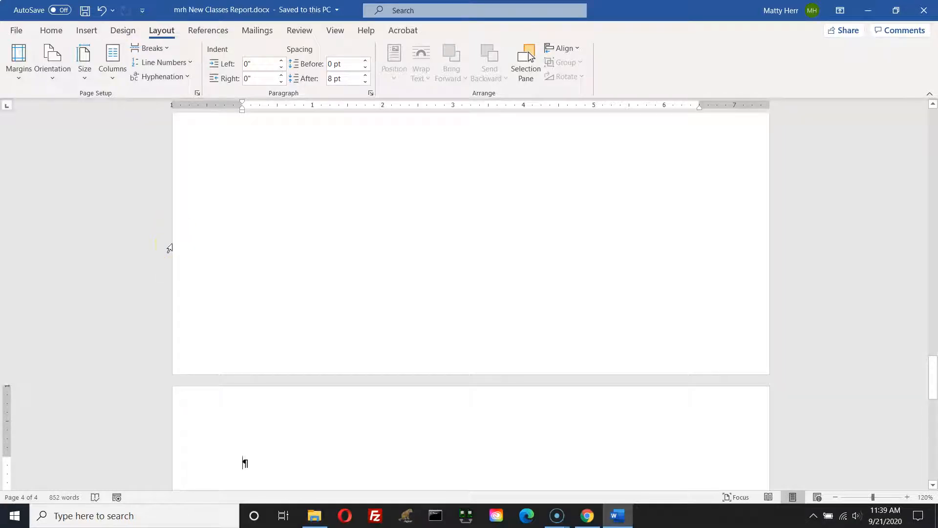
Step: Open the footer area at the end of page 1 and check the section labels of that footer and page 2's header
scroll(169, 248, up, 20)
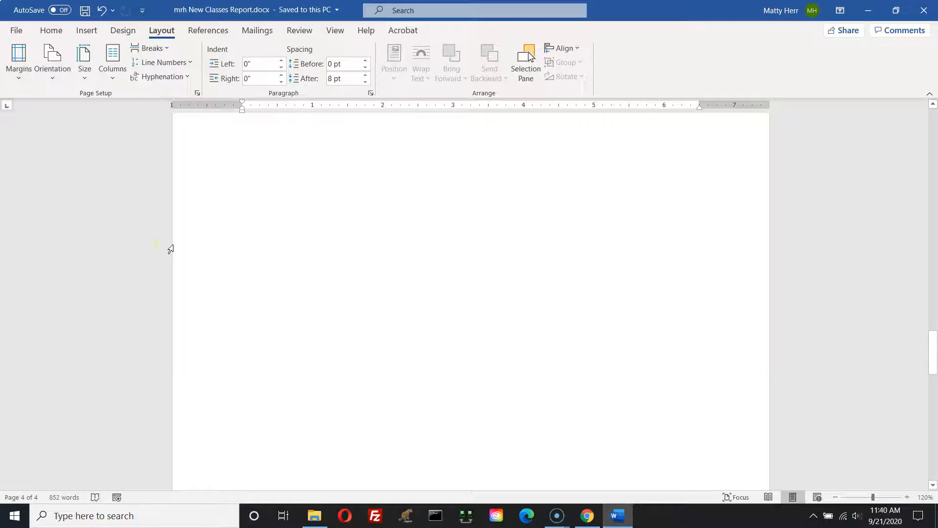
click(171, 244)
scroll(171, 245, up, 8)
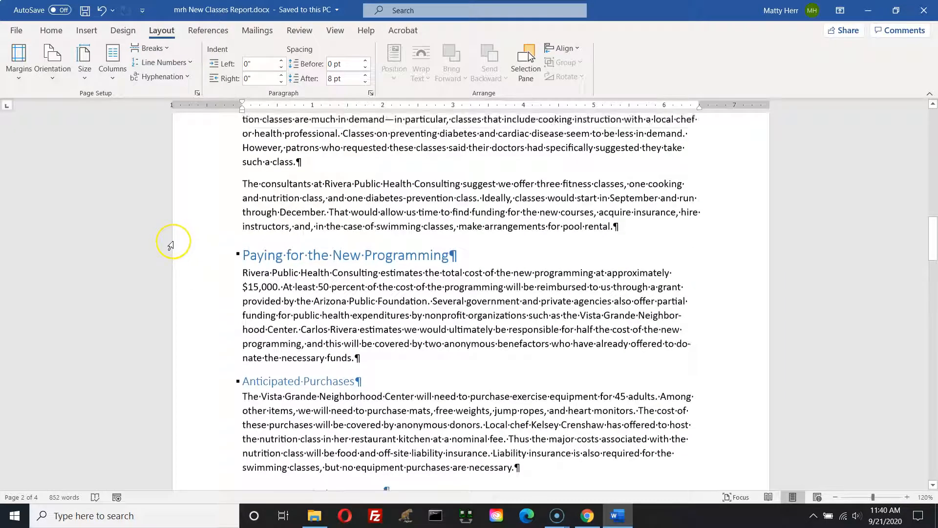
scroll(170, 246, up, 10)
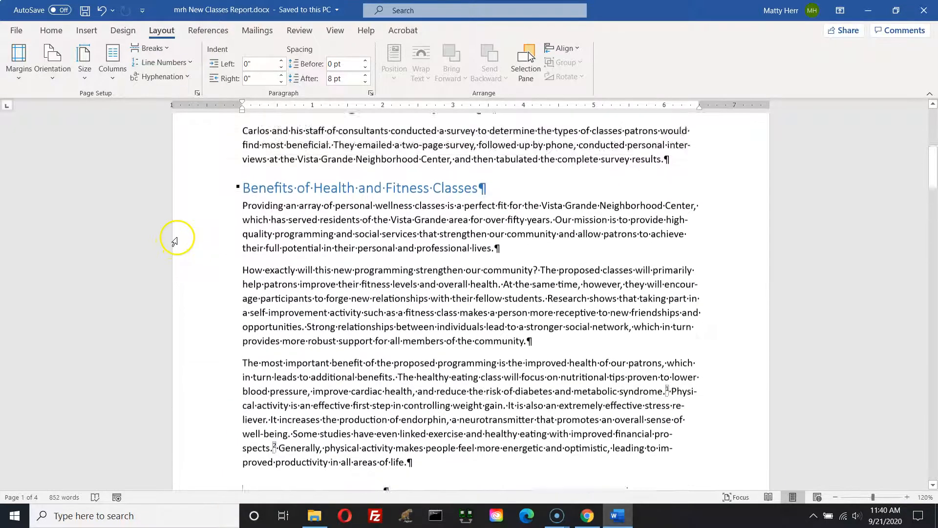
scroll(172, 242, down, 9)
click(173, 240)
scroll(173, 239, down, 3)
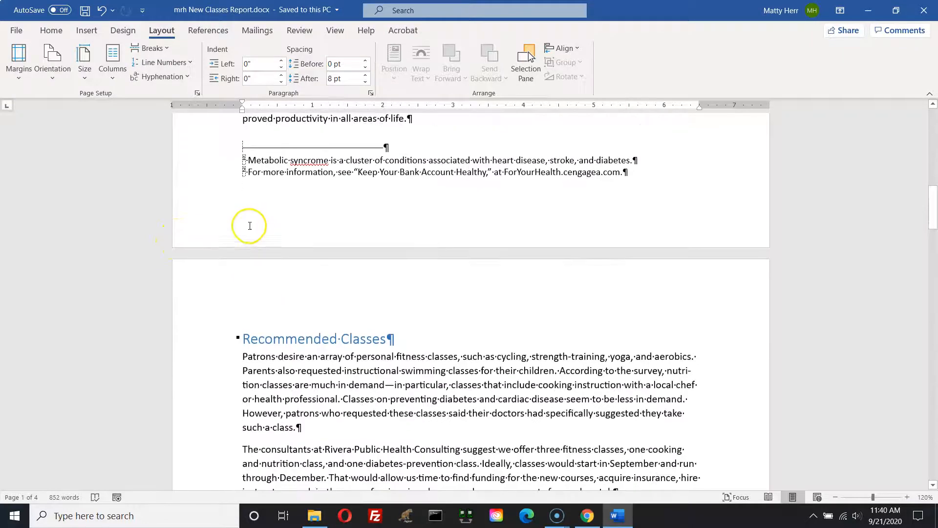
double_click(250, 226)
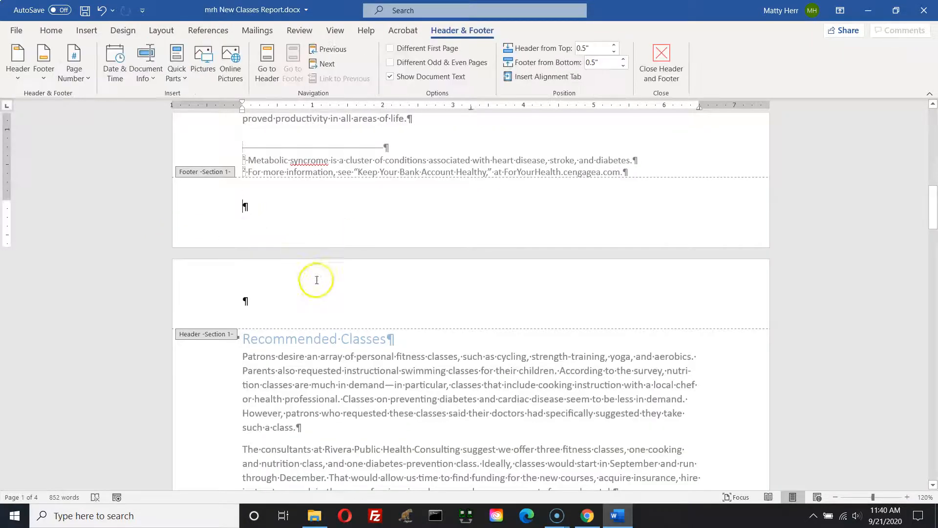
click(290, 343)
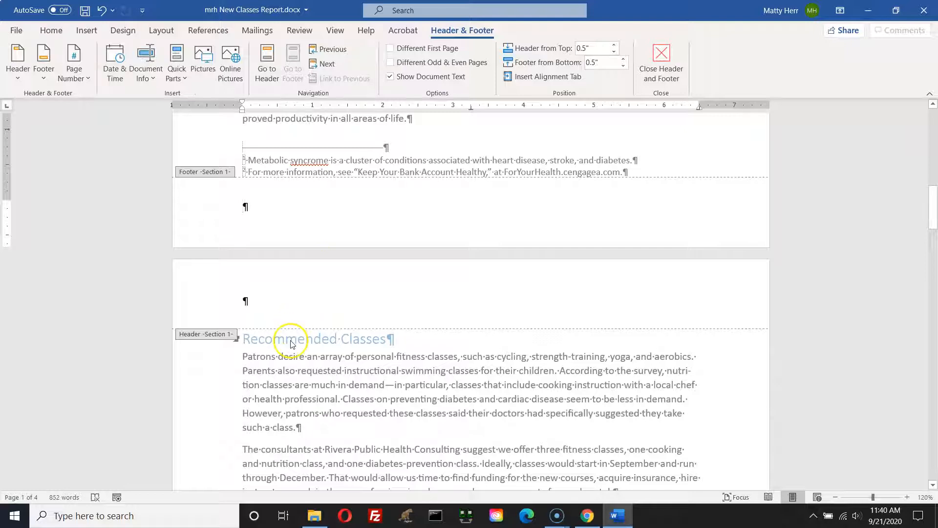
click(221, 175)
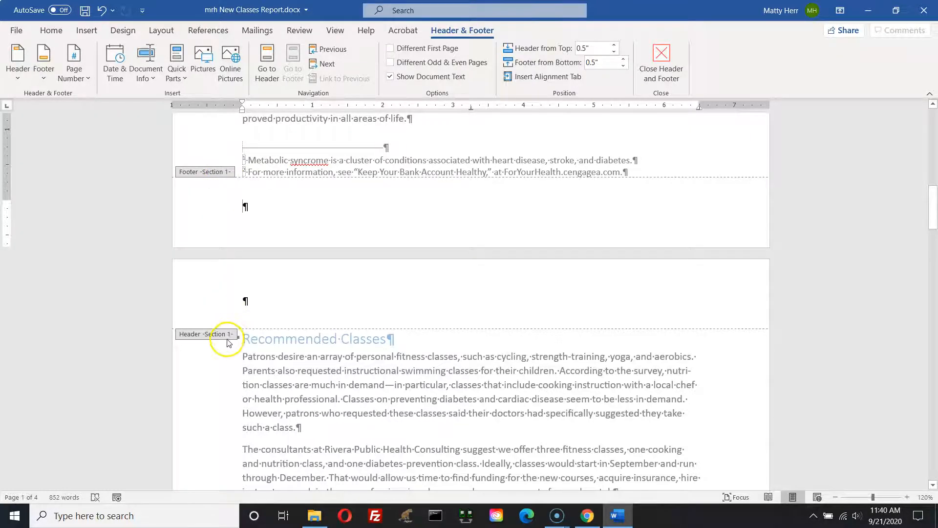
Step: Check the section labels of page 3's footer and page 4's header, and return to the body text on page 4
scroll(247, 350, down, 10)
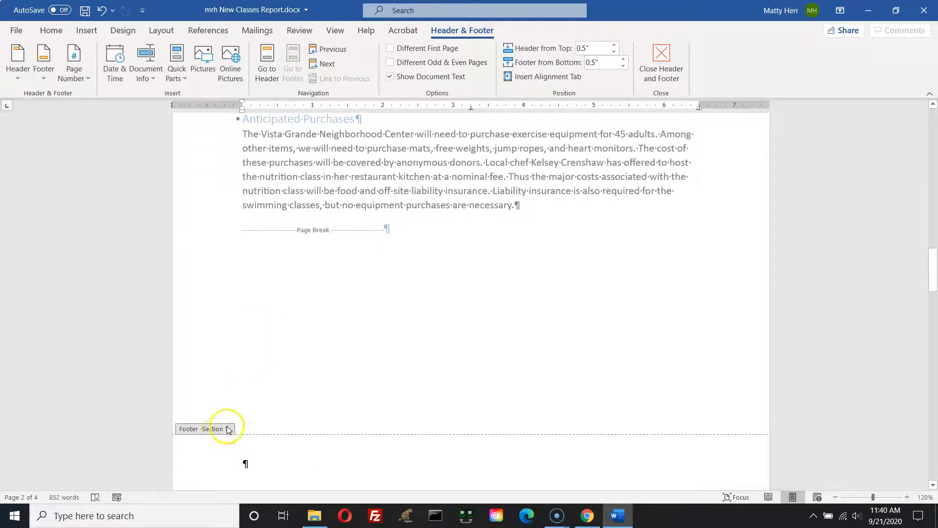
scroll(229, 430, down, 4)
scroll(224, 427, down, 2)
click(206, 243)
scroll(275, 348, down, 5)
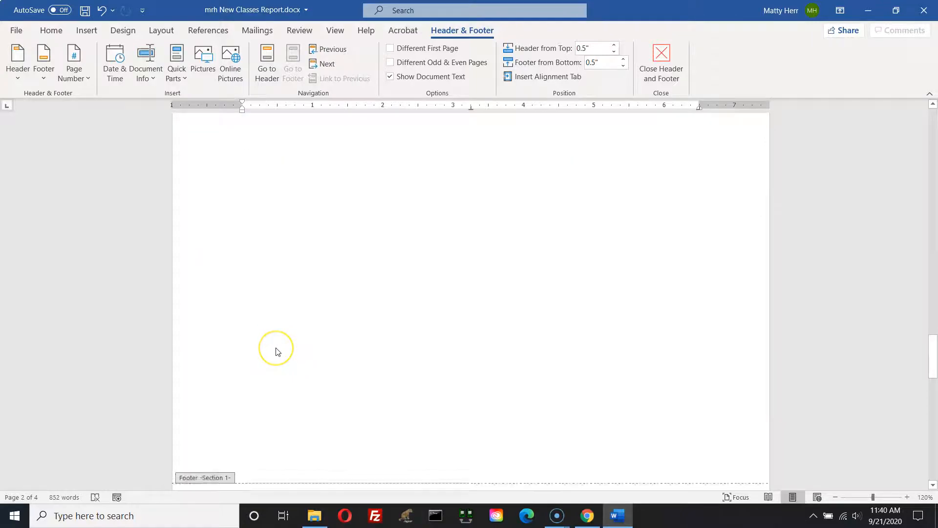
scroll(276, 351, down, 3)
click(217, 359)
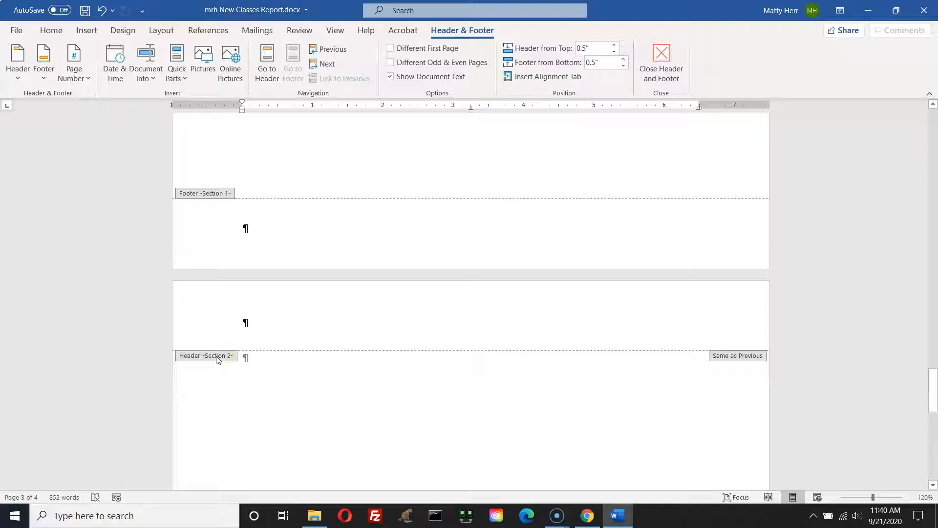
double_click(386, 402)
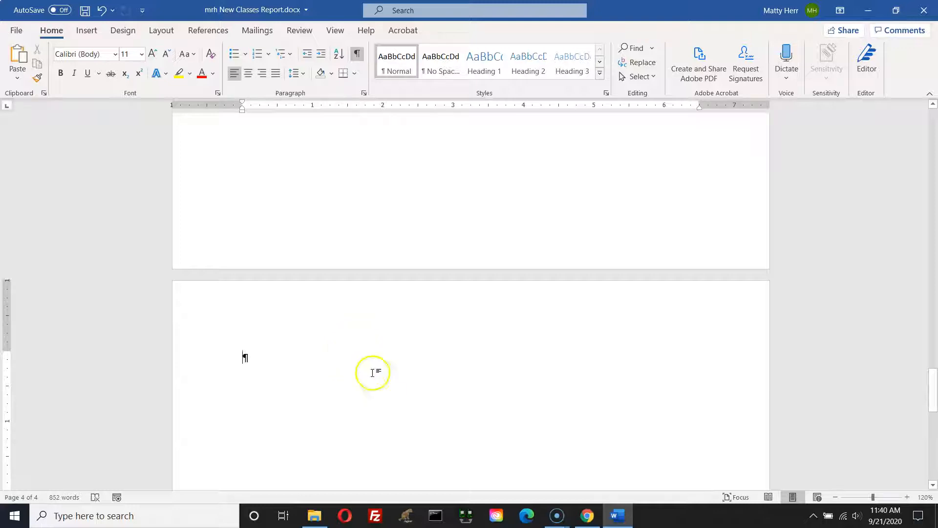
Step: Look over blank page 4 and display multiple pages at once to review the whole report's layout and breaks
scroll(396, 376, down, 10)
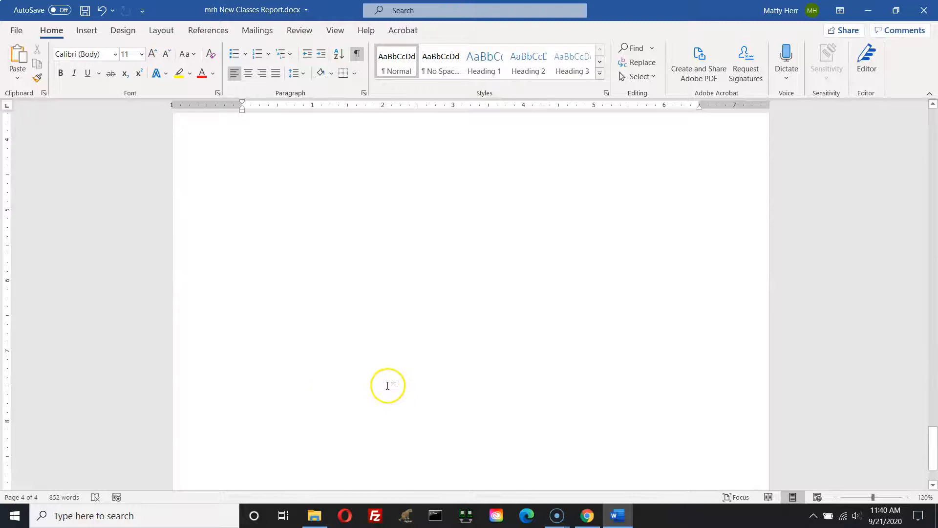
scroll(389, 387, down, 2)
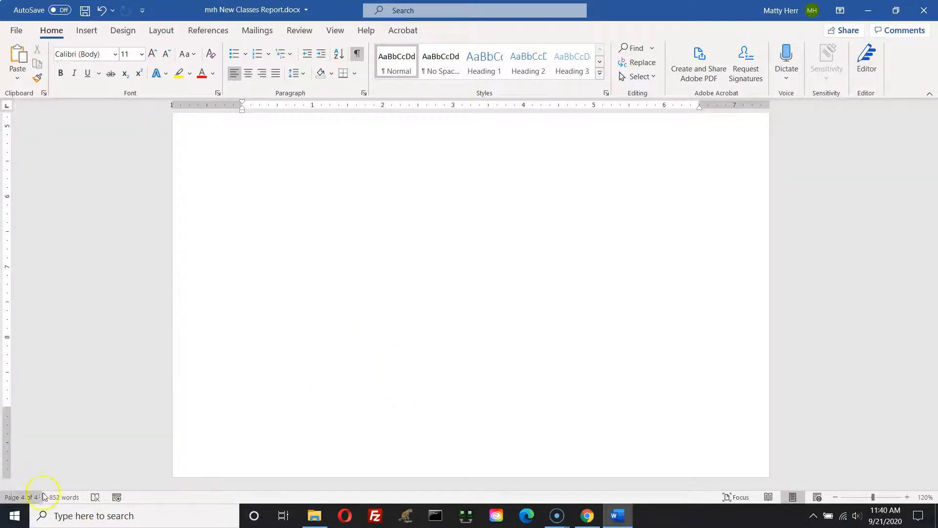
scroll(314, 321, up, 10)
scroll(314, 322, up, 3)
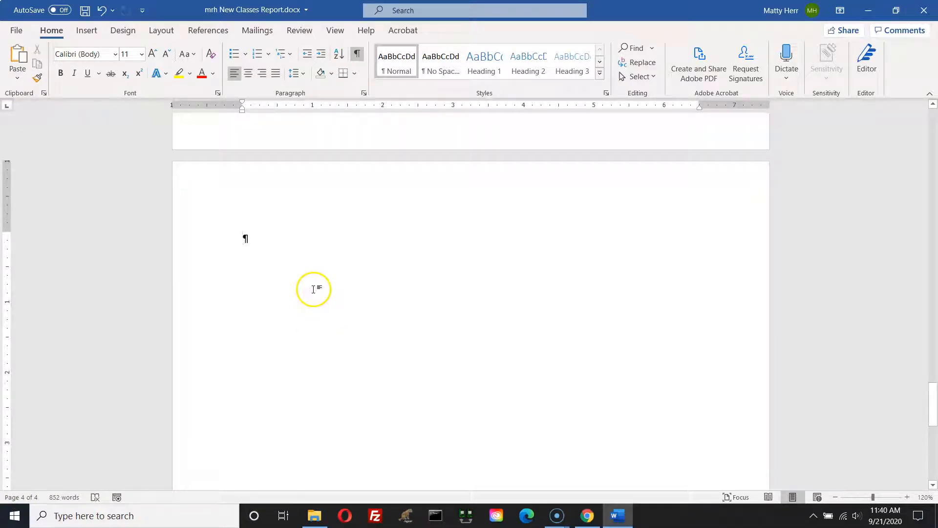
click(336, 31)
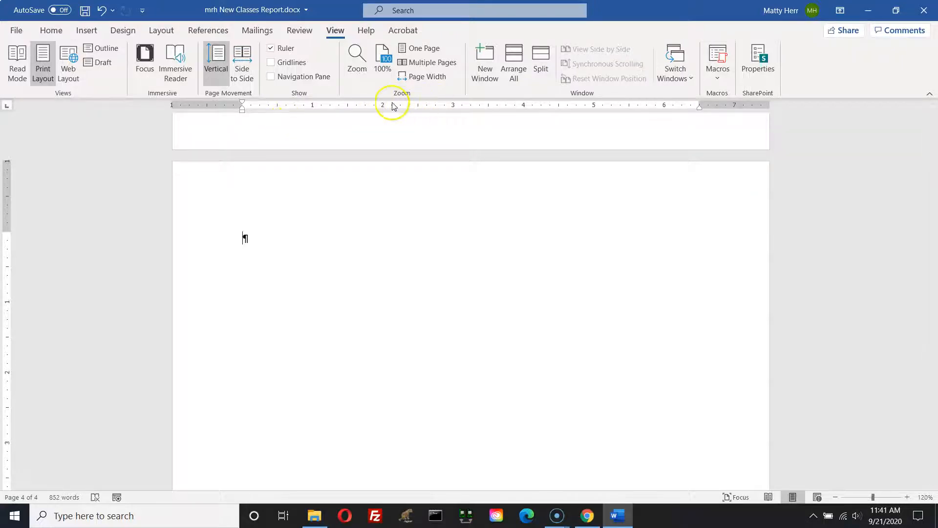
click(426, 62)
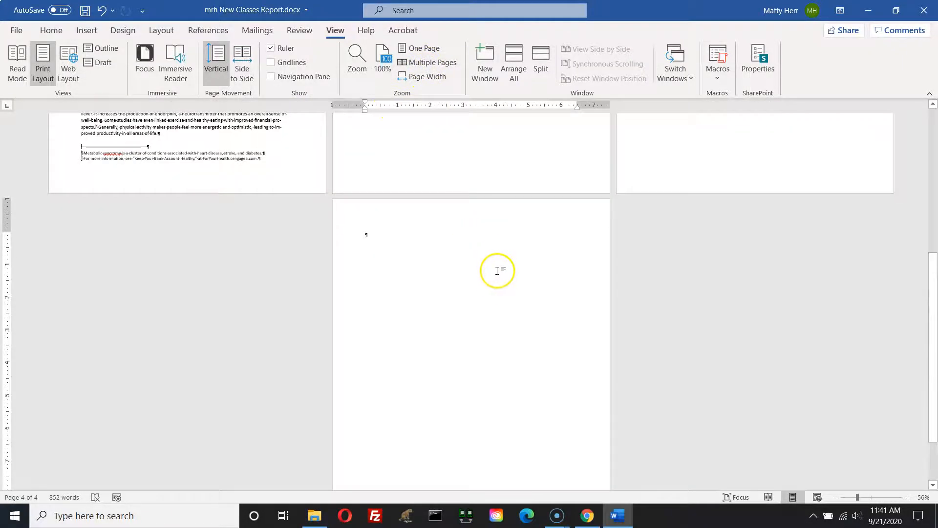
scroll(497, 270, up, 5)
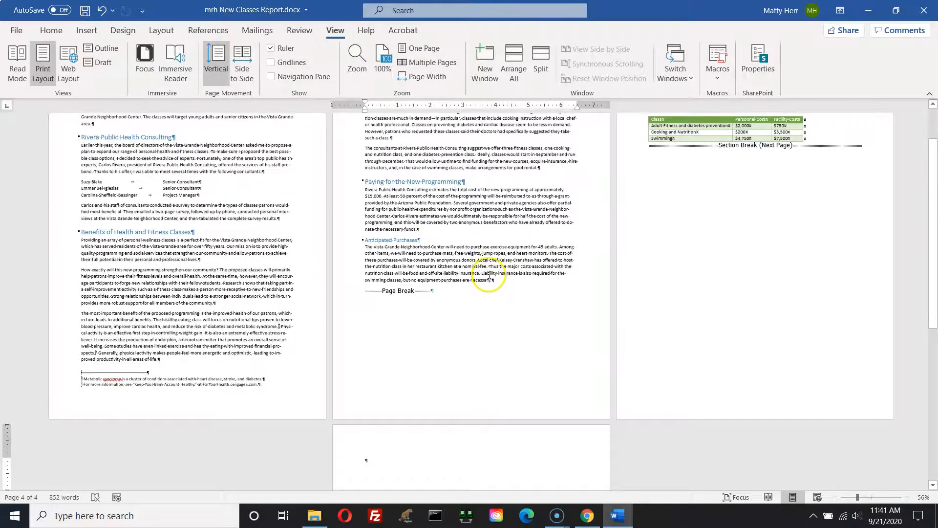
scroll(489, 277, down, 3)
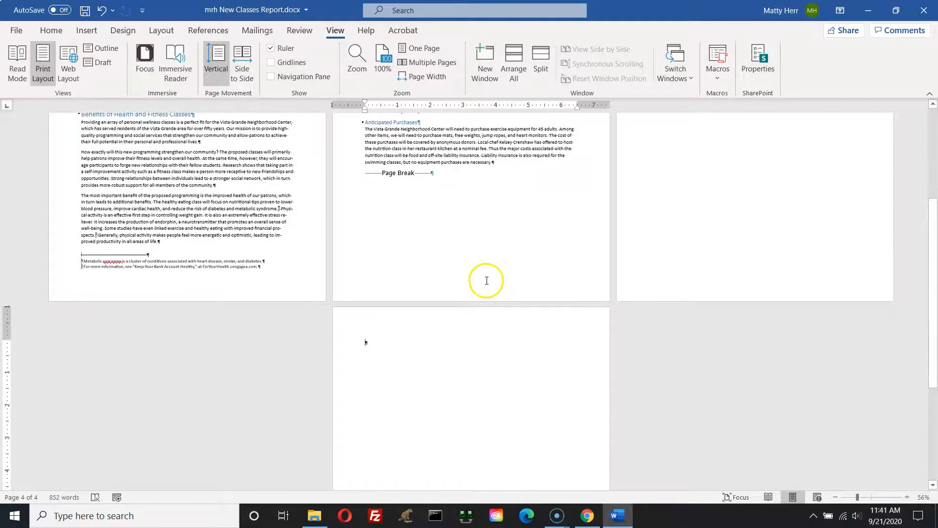
scroll(487, 280, up, 5)
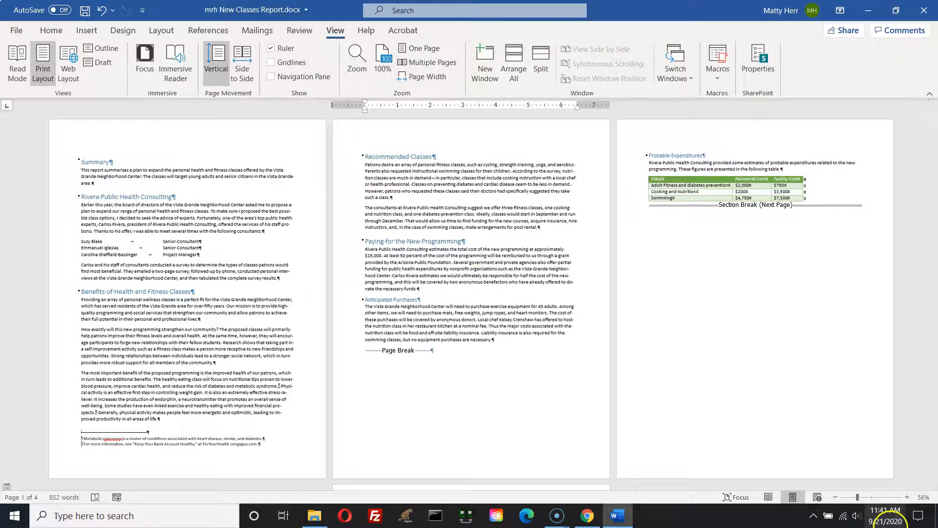
Step: Change the new section on page 4 to landscape orientation
click(836, 497)
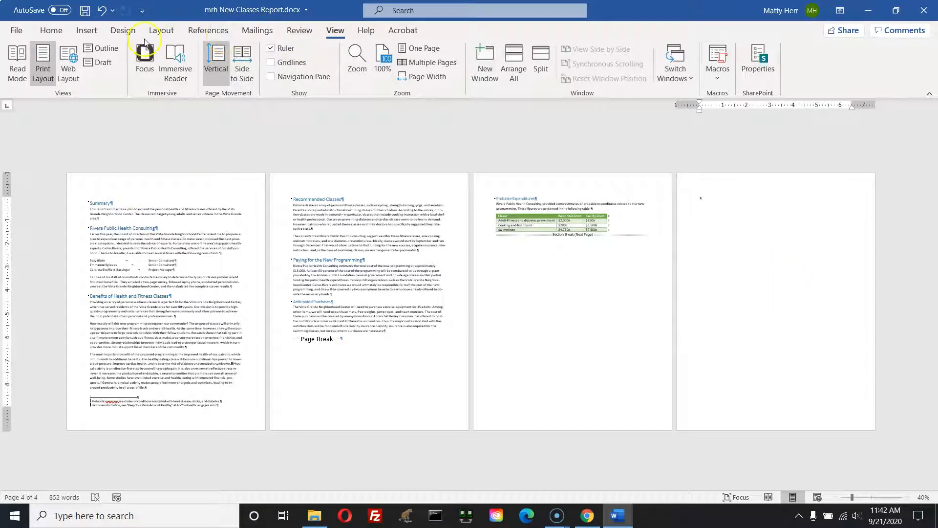
click(161, 31)
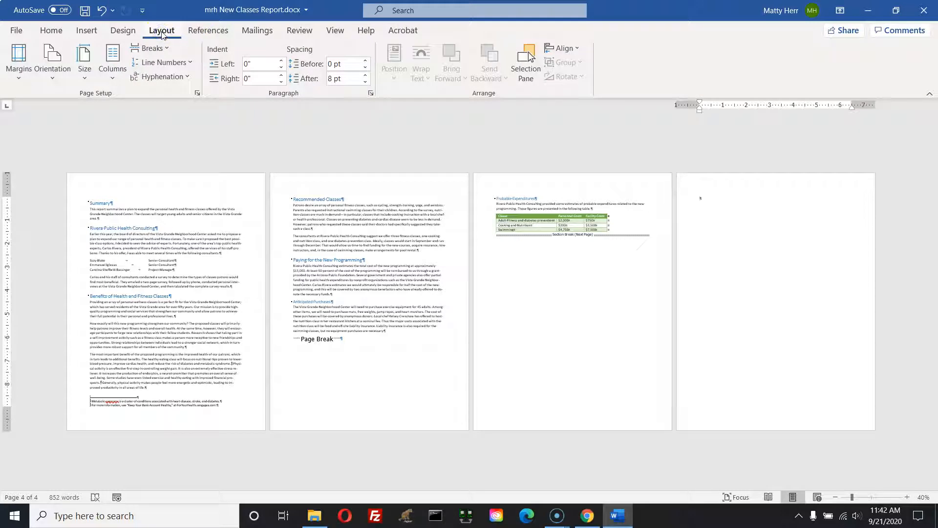
click(56, 77)
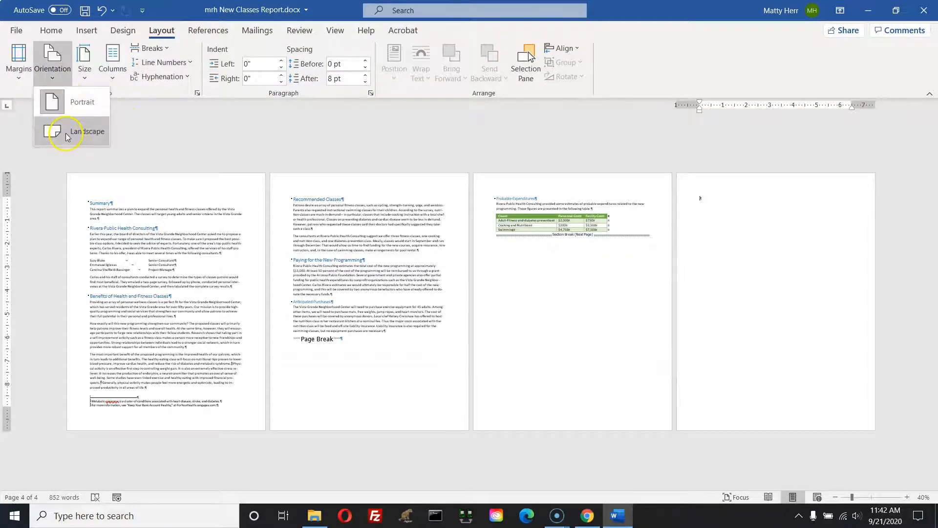
click(66, 137)
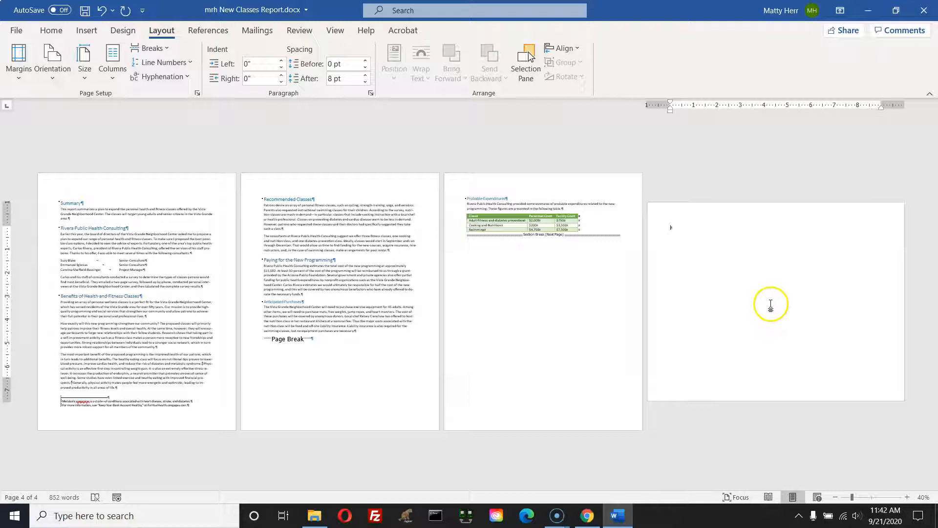
click(367, 185)
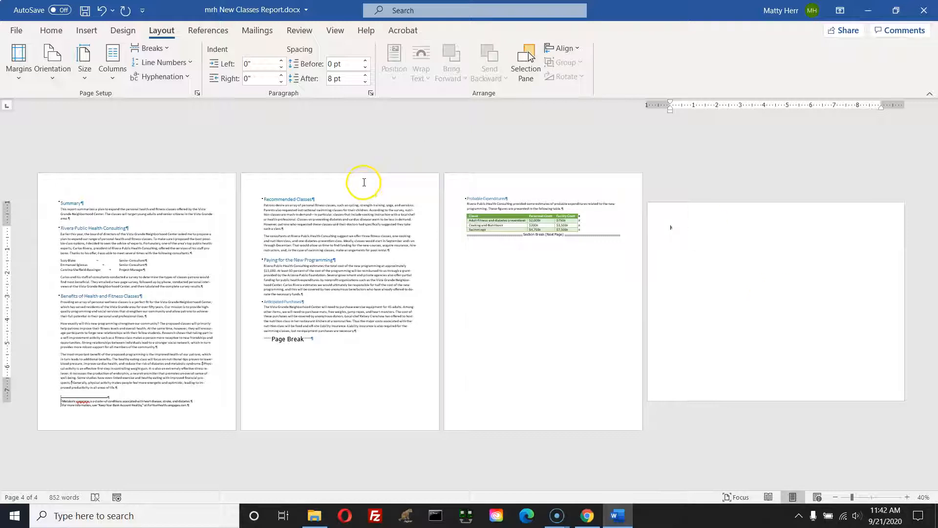
click(363, 181)
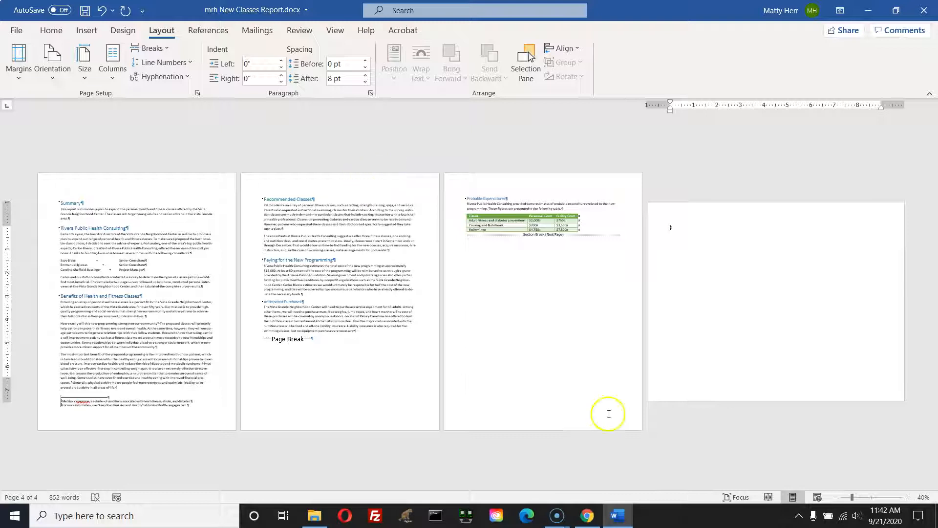
Step: Insert a Converging Radial SmartArt graphic from the Relationship category at the empty paragraph on page 4
click(908, 497)
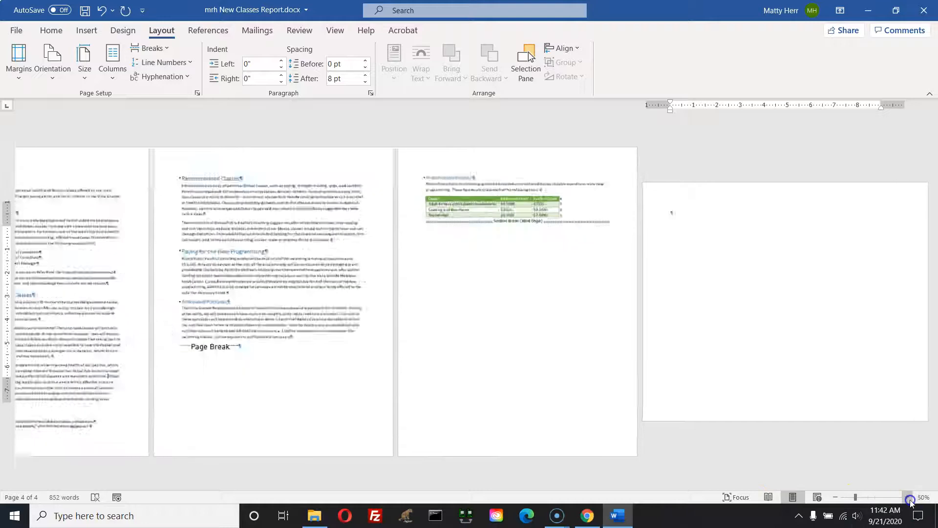
click(907, 497)
click(908, 497)
click(908, 497)
click(907, 497)
click(908, 497)
click(907, 497)
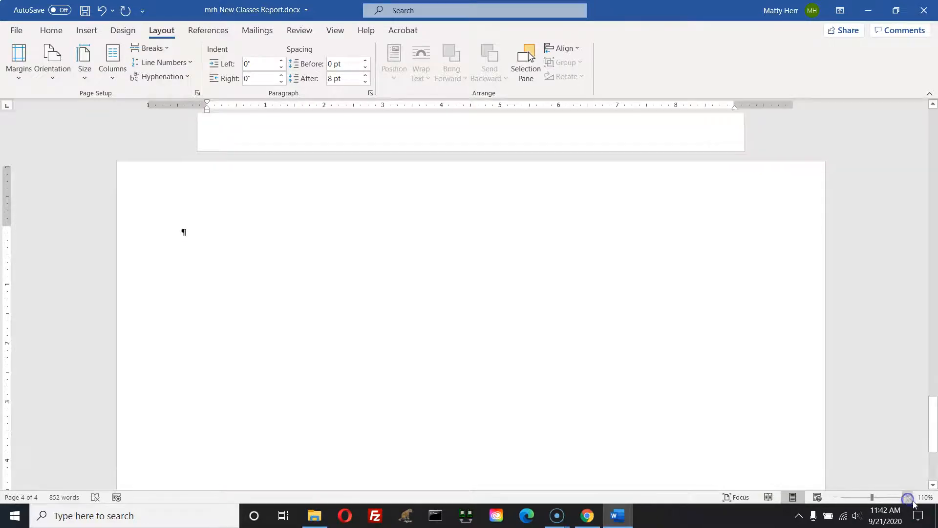
click(419, 369)
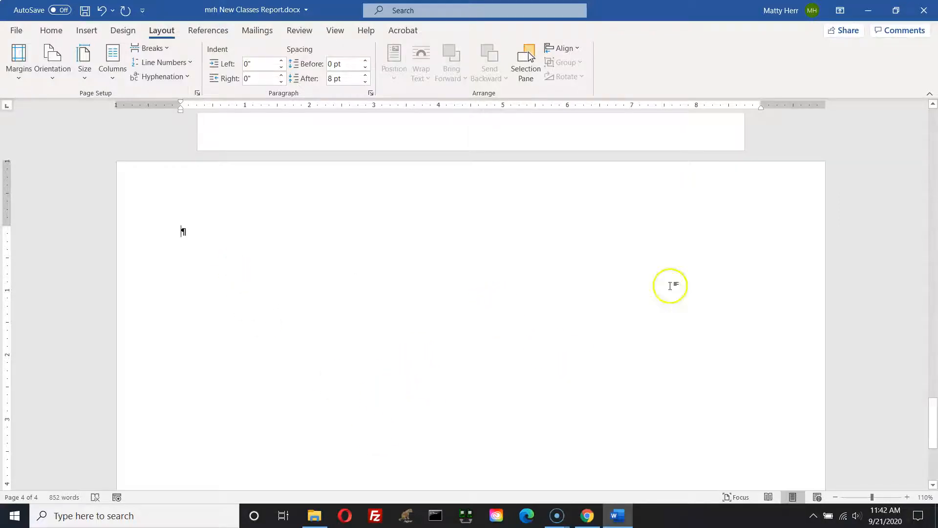
click(87, 31)
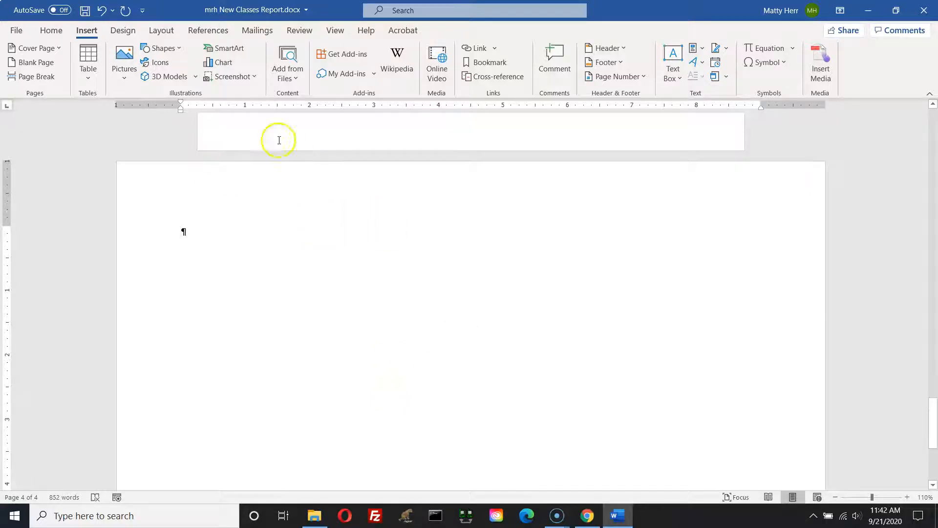
click(226, 49)
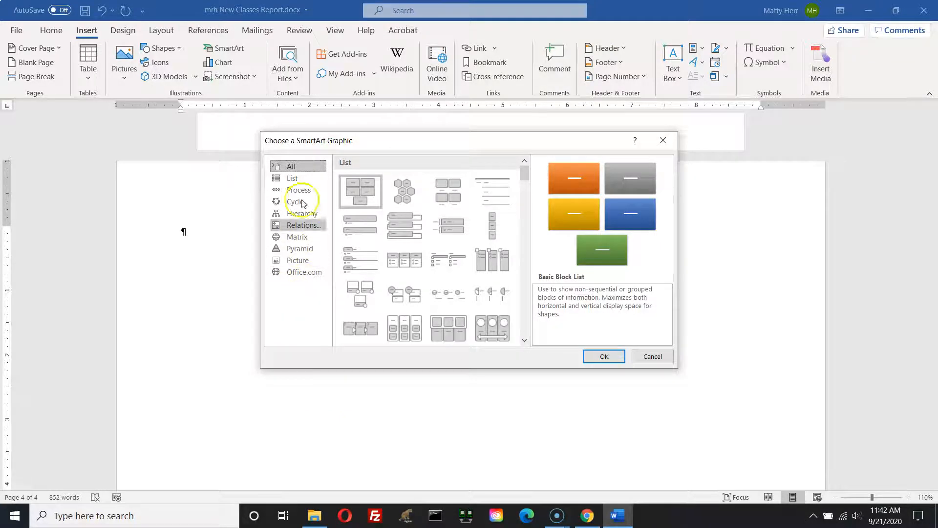
click(301, 226)
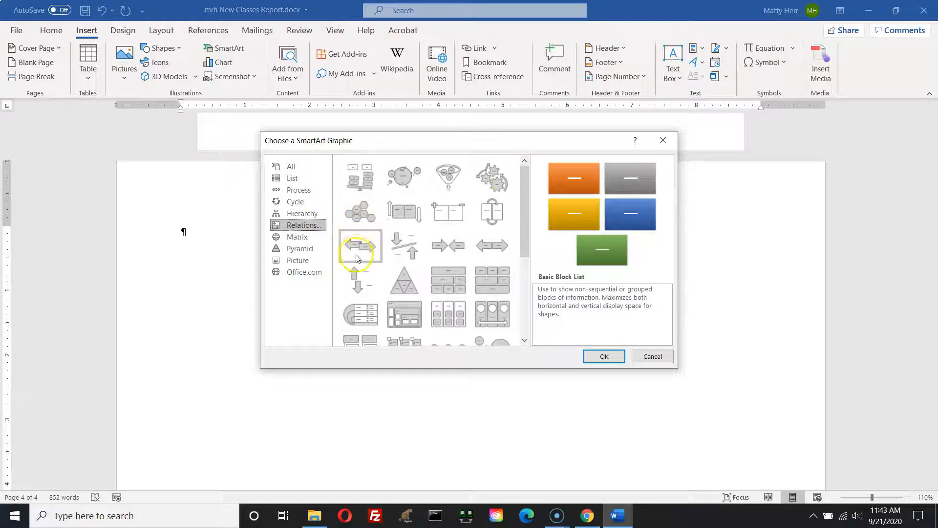
click(524, 340)
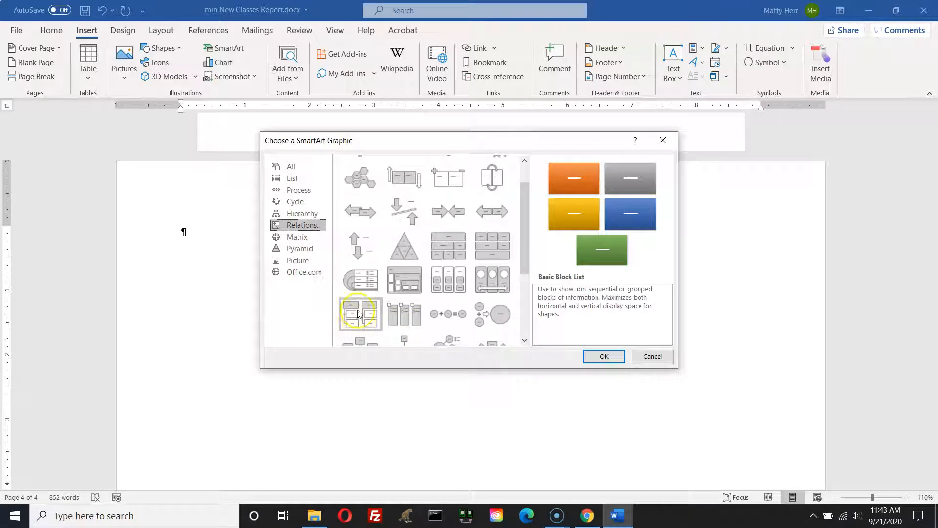
click(525, 340)
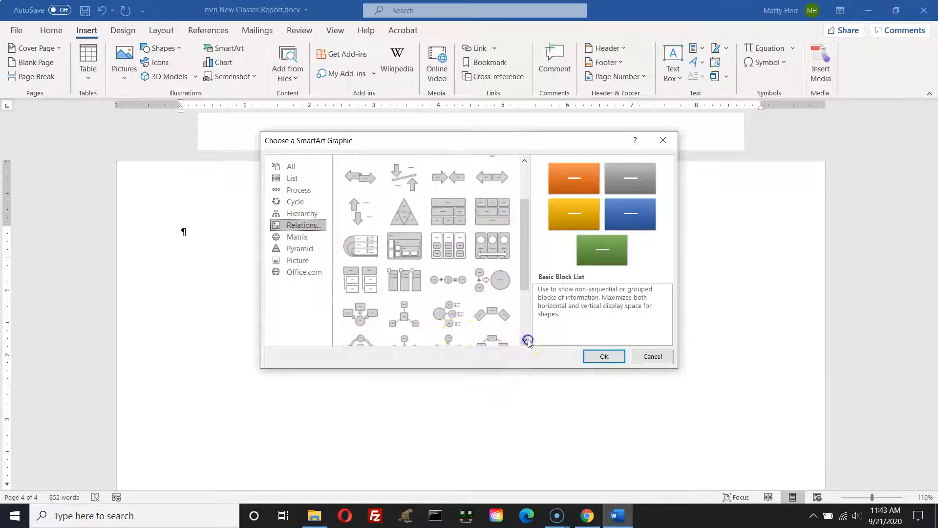
click(361, 312)
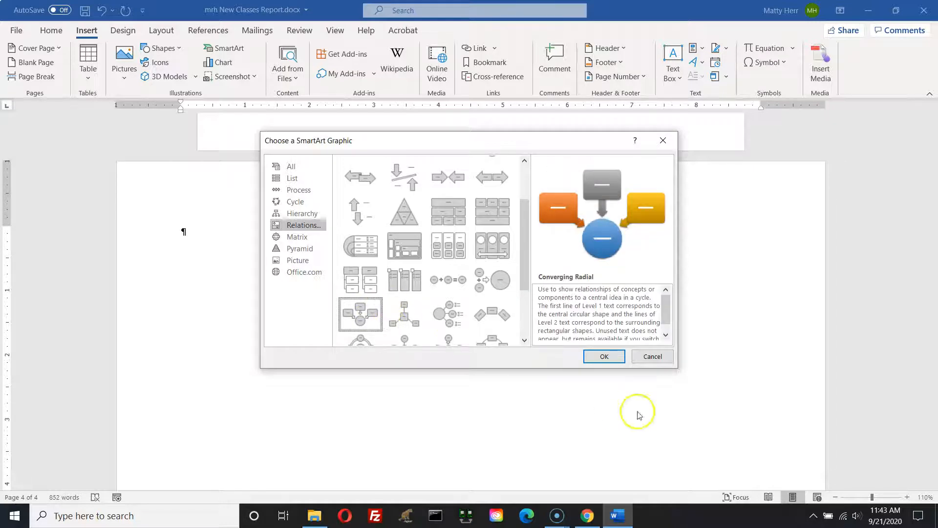
click(605, 359)
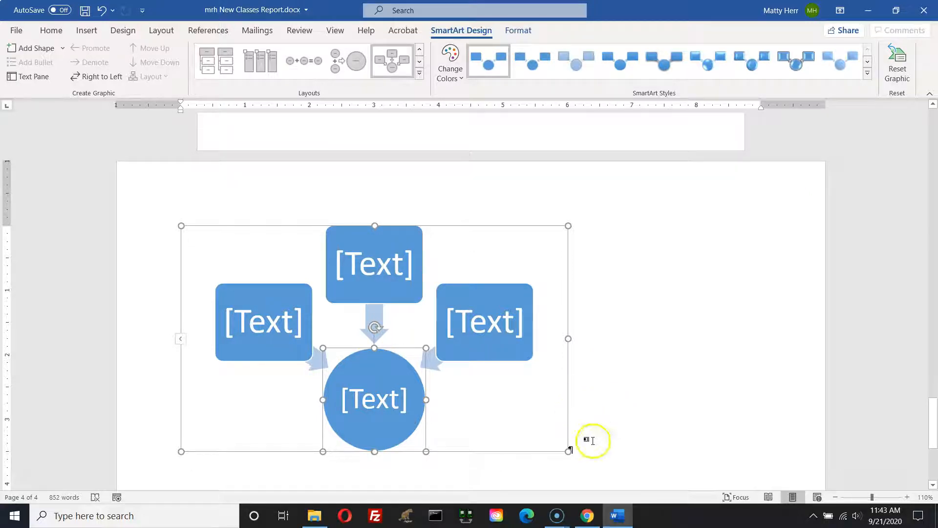
Step: Show the SmartArt graphic's text pane and place it beside the graphic
click(211, 225)
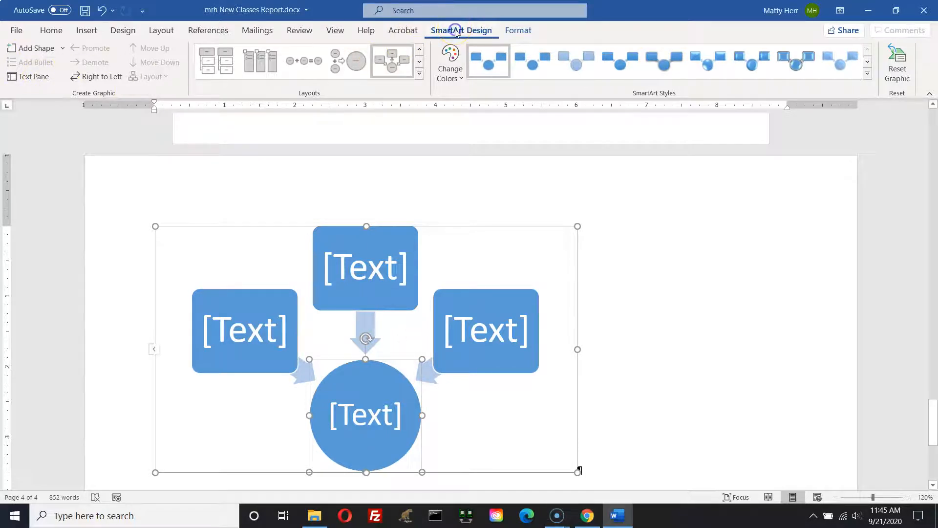
click(33, 76)
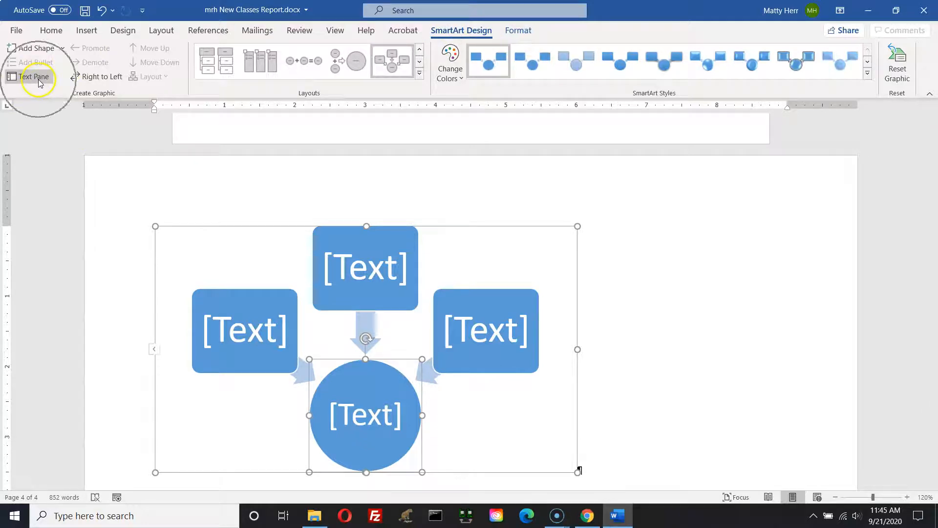
drag(75, 230, 79, 205)
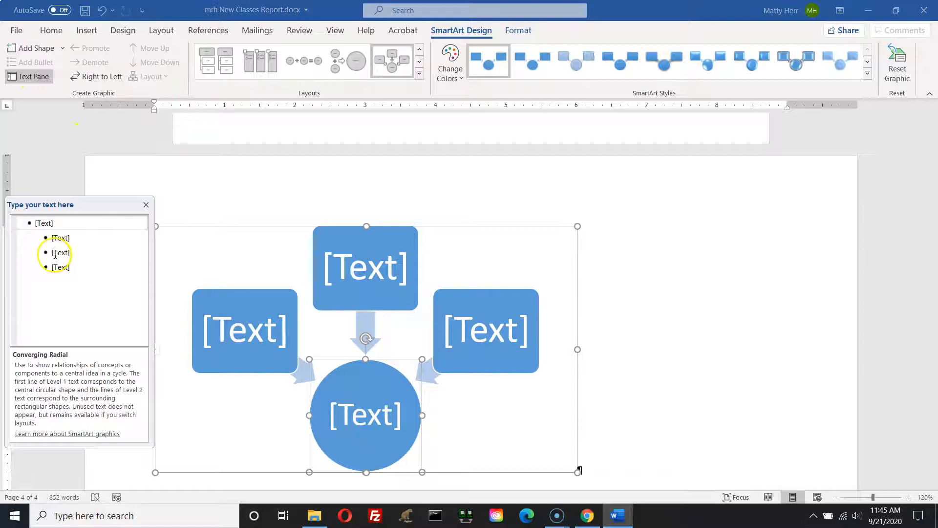
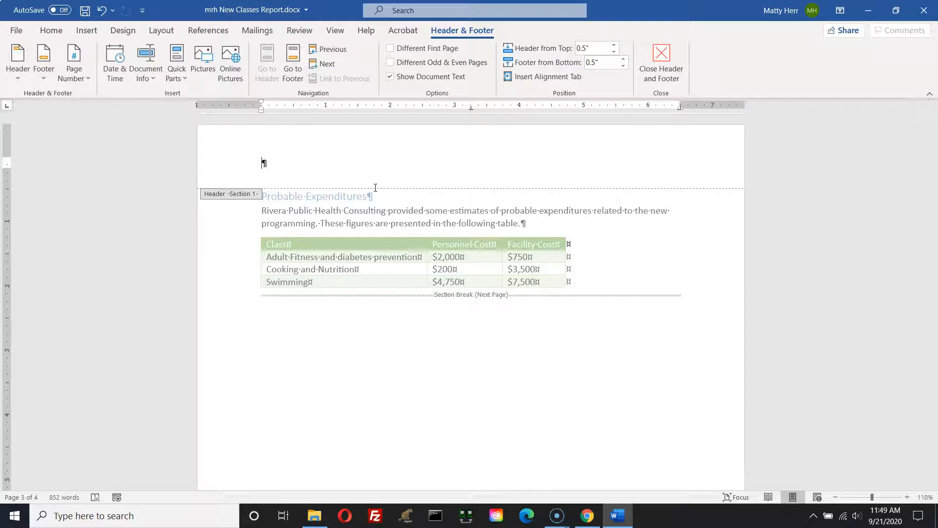
Step: Apply the built-in Grid header to the Section 1 header on page 3
click(371, 188)
click(17, 79)
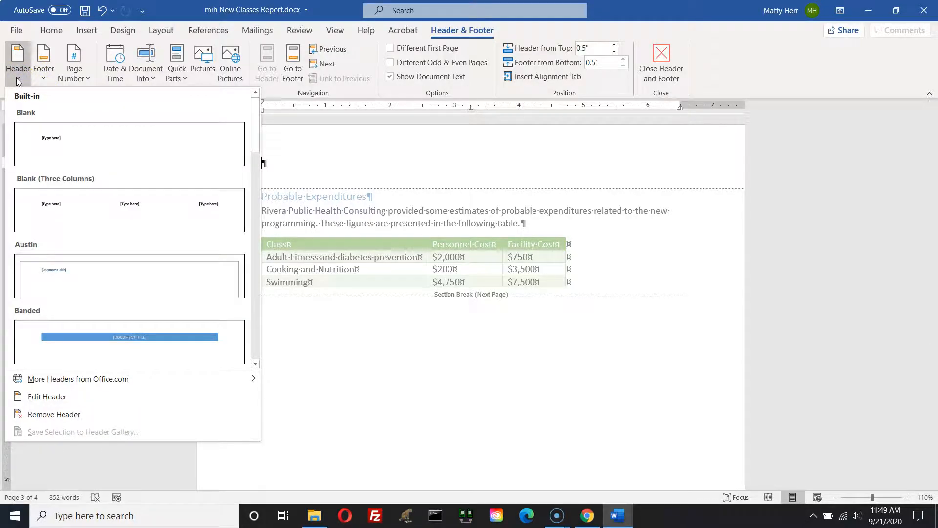
scroll(72, 315, down, 3)
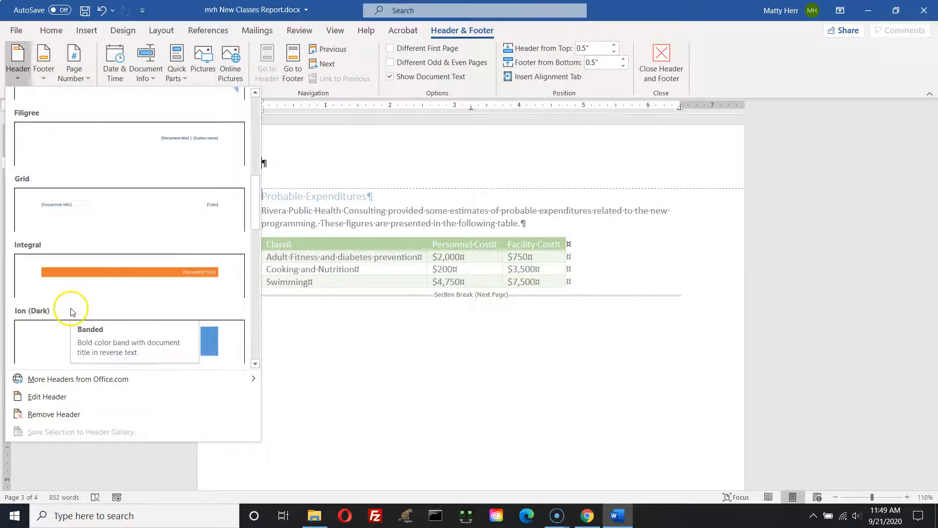
click(86, 206)
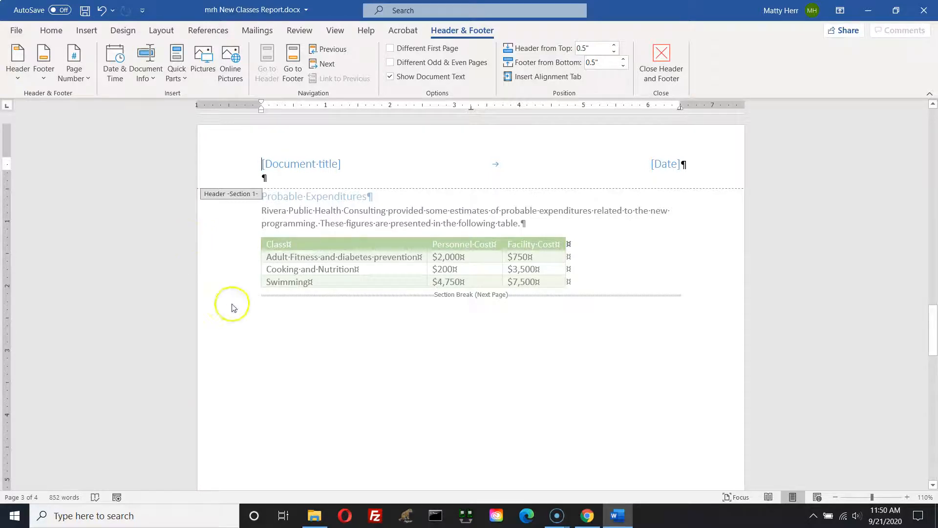
Step: Enter "Recommendation for Classes at Vista Grande Neighborhood Center" as the document title in the header
click(274, 165)
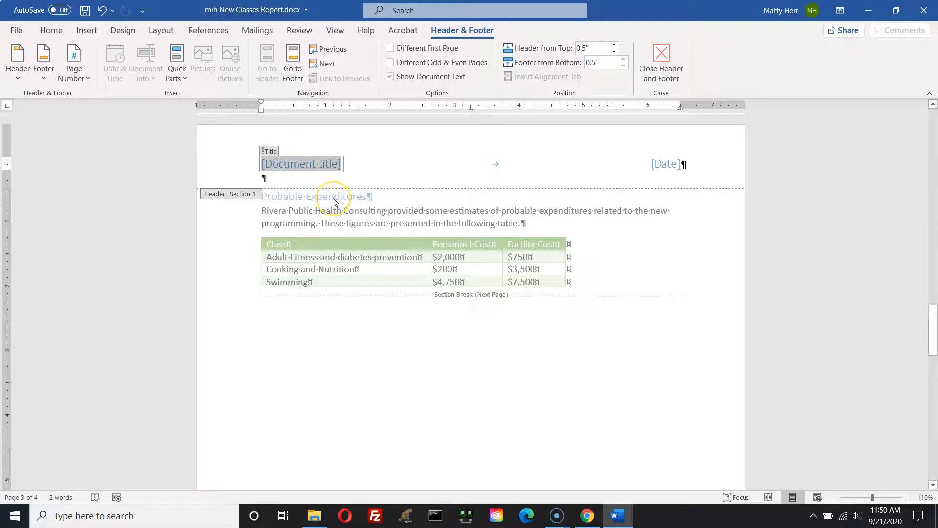
text(Rec)
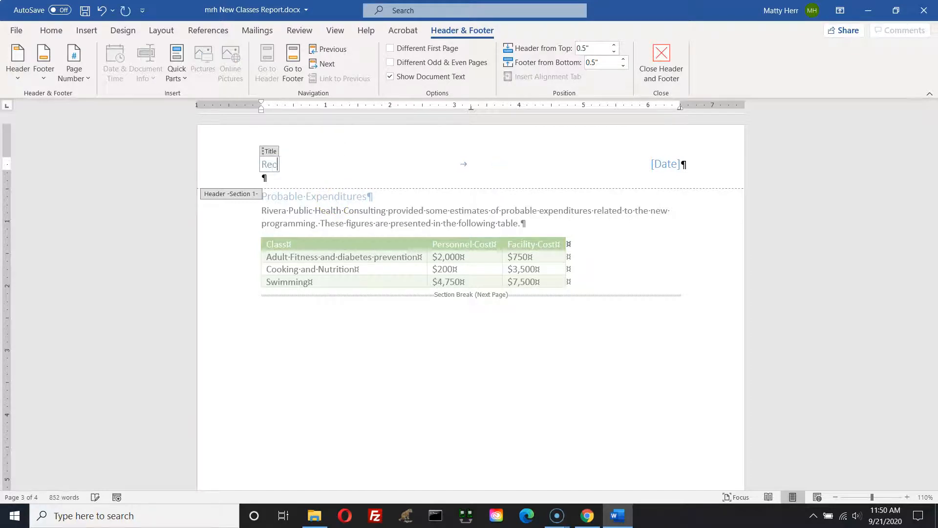
text(ommendation)
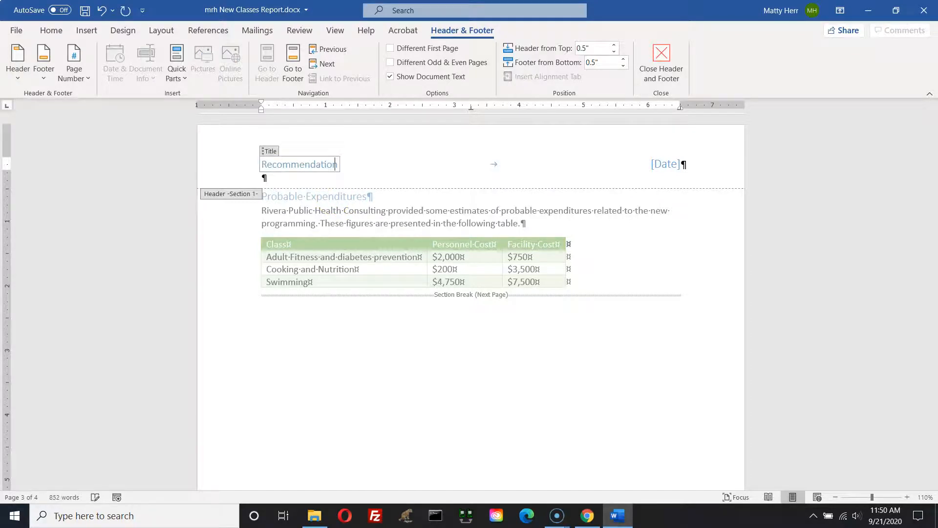
text( for Classes at Vista Grande)
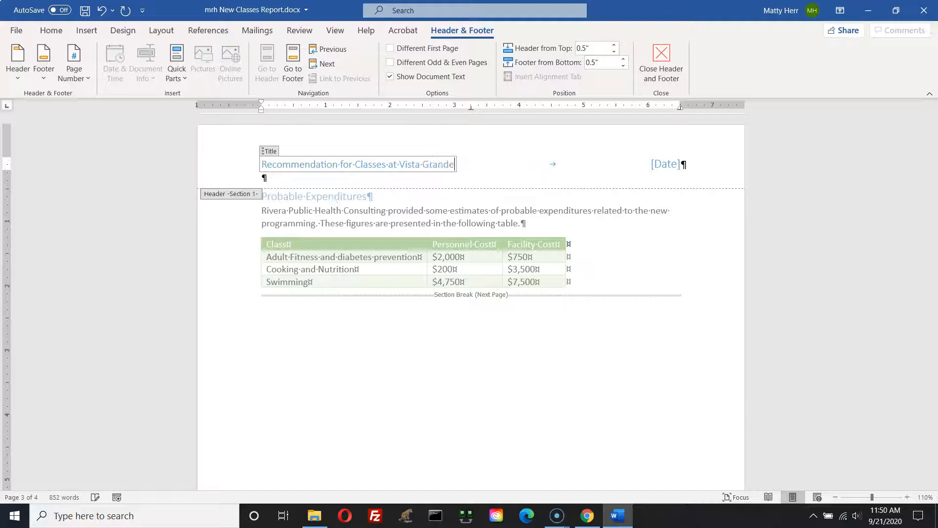
text( Neighborhood Center)
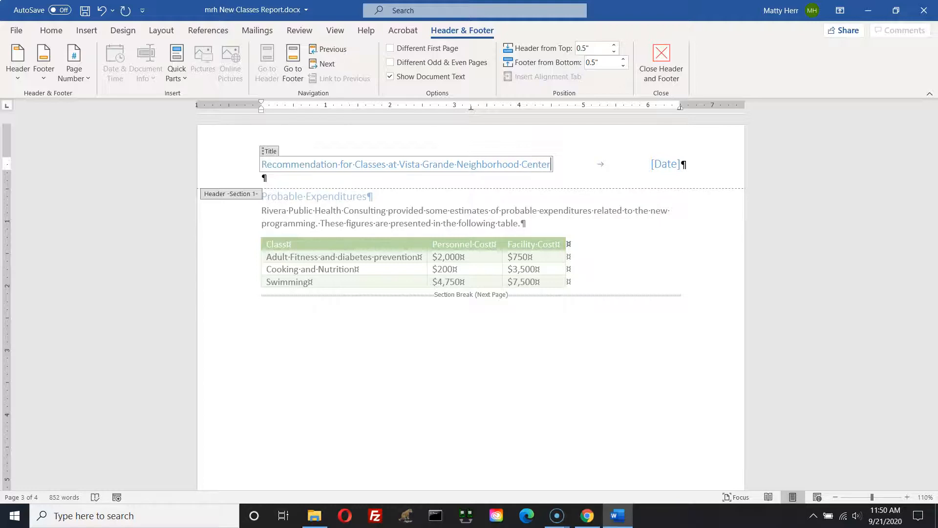
Step: Set the header date to September 21, 2020, and return to the document body
click(660, 165)
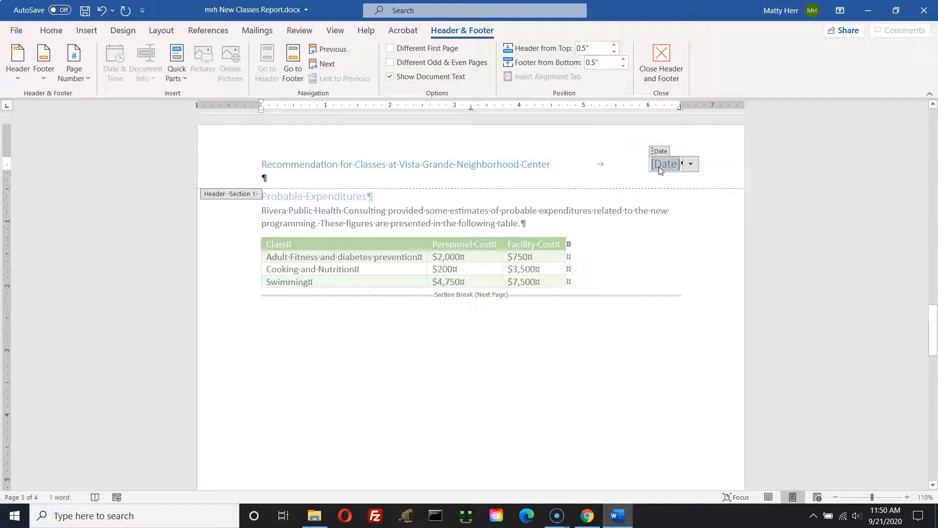
click(691, 165)
click(645, 266)
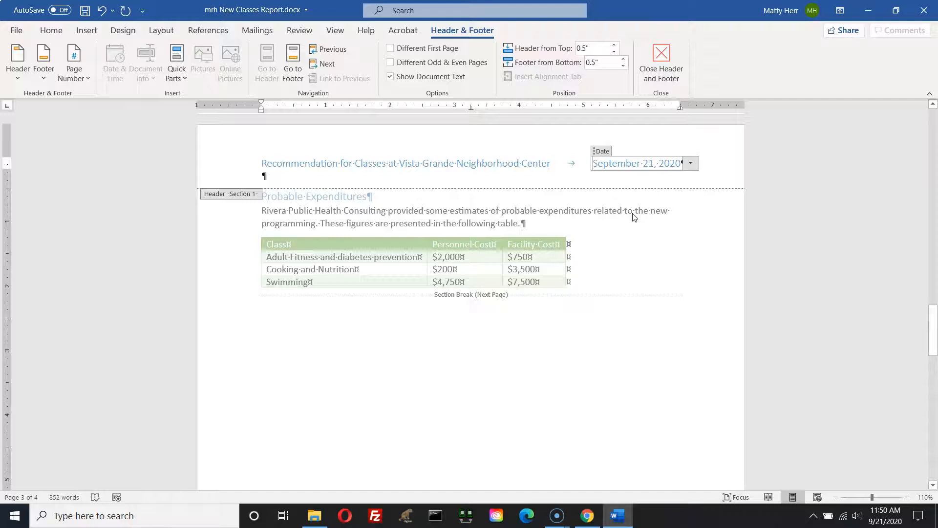
click(671, 78)
Step: Review the headers on the first pages and the footer text and page number at the end of page 1
click(574, 247)
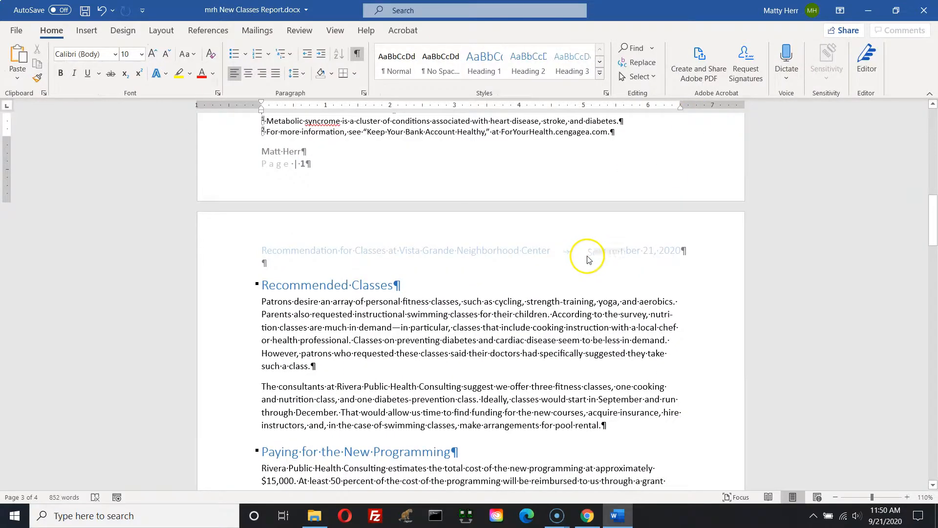
scroll(573, 244, up, 10)
scroll(575, 245, up, 5)
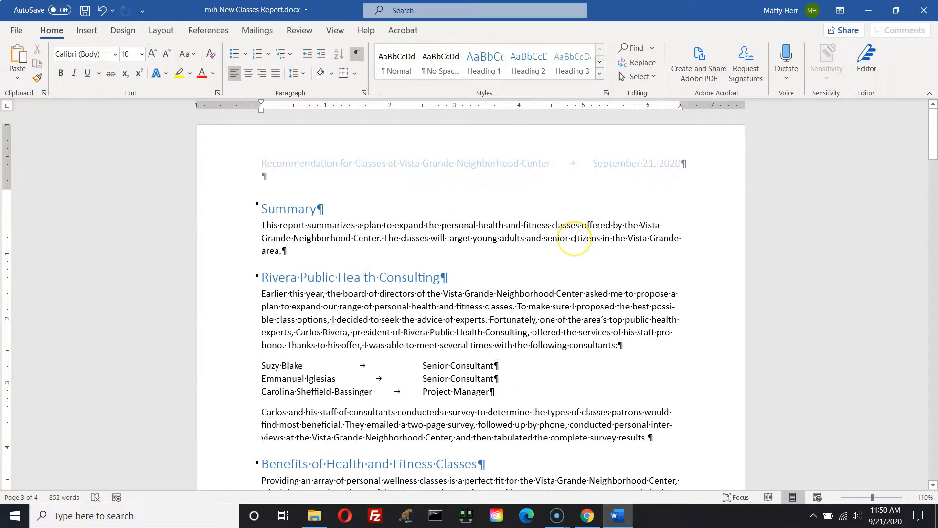
scroll(575, 238, down, 8)
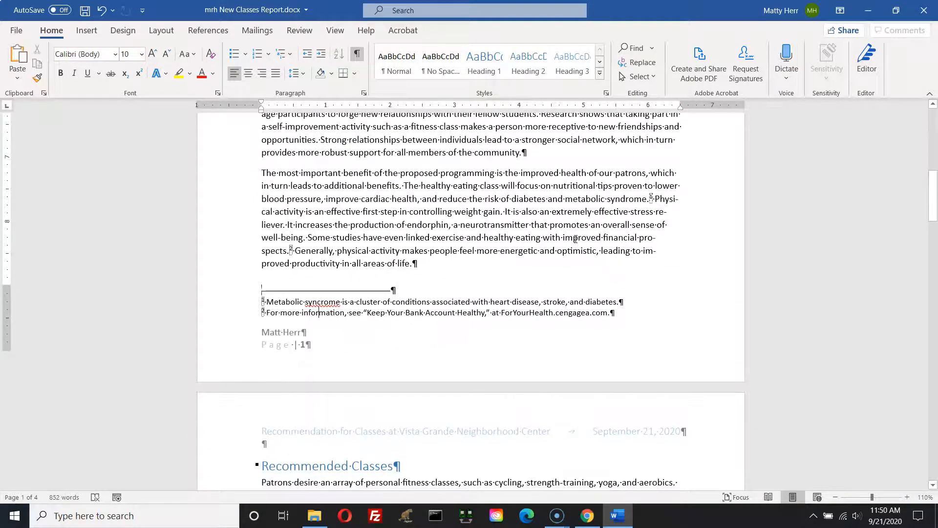
scroll(575, 238, down, 10)
scroll(575, 239, up, 18)
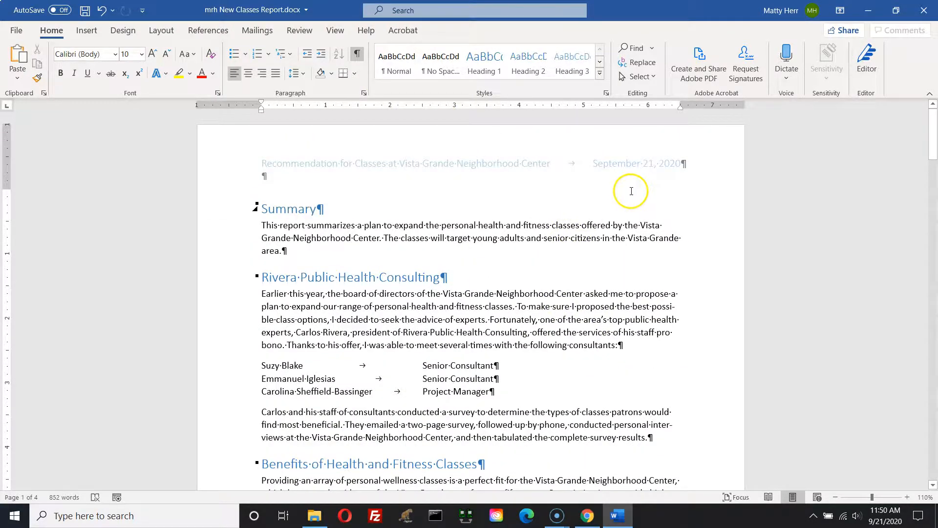
scroll(537, 244, down, 10)
click(271, 375)
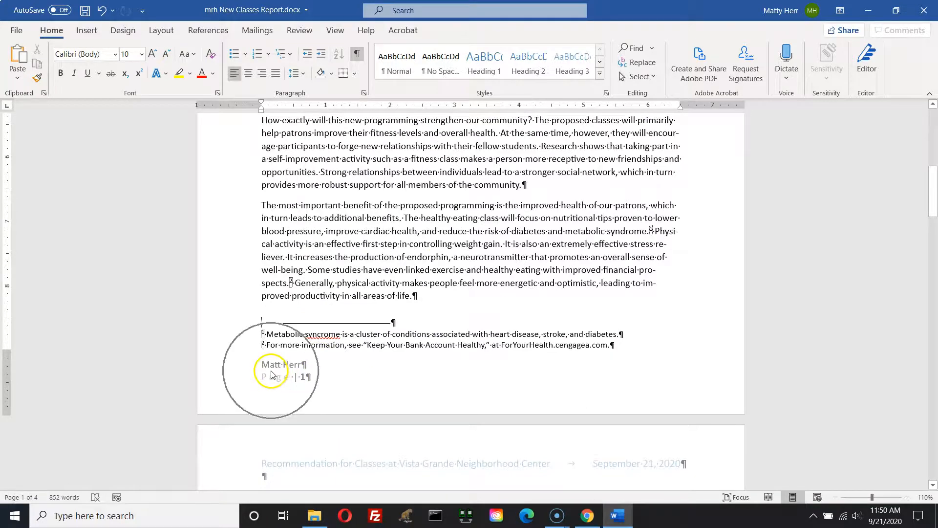
Step: Examine the headers and footers on pages 2 to 4, including the landscape SmartArt page
scroll(299, 387, down, 15)
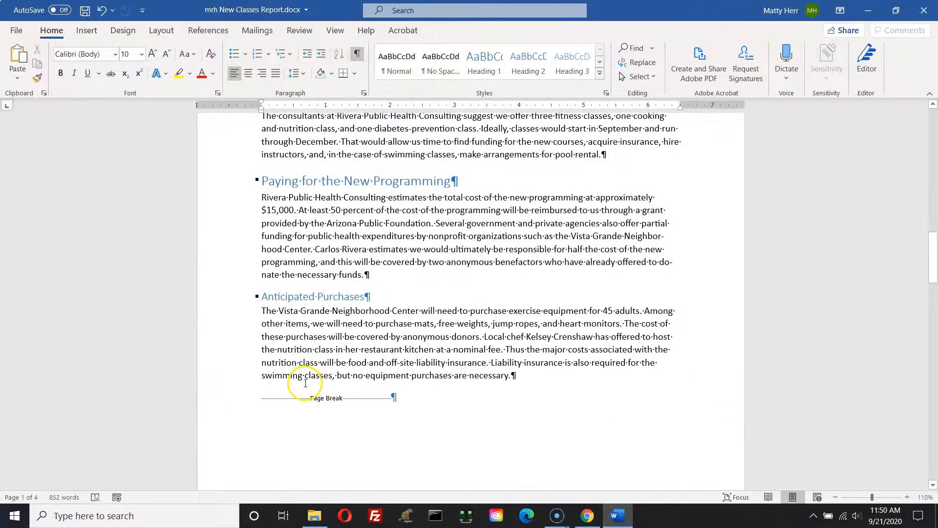
scroll(346, 366, down, 5)
scroll(338, 312, up, 4)
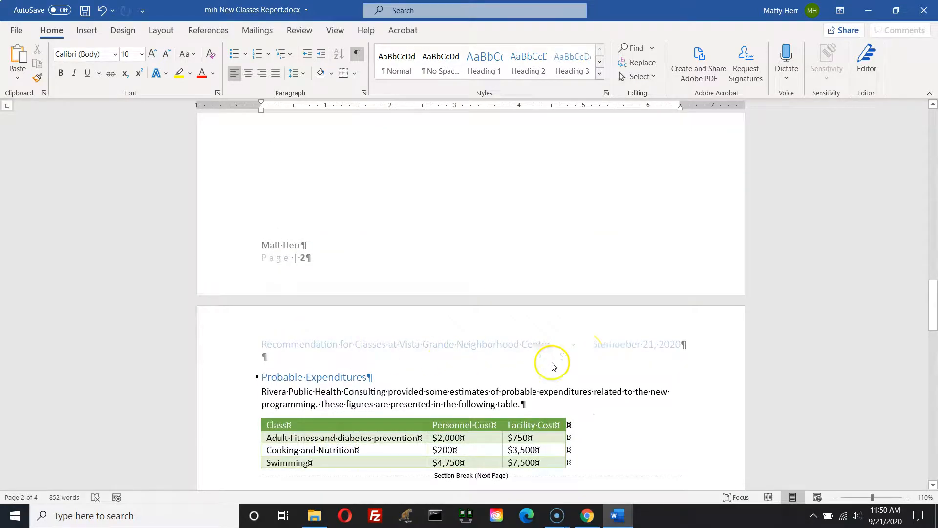
scroll(508, 364, down, 5)
scroll(513, 365, down, 6)
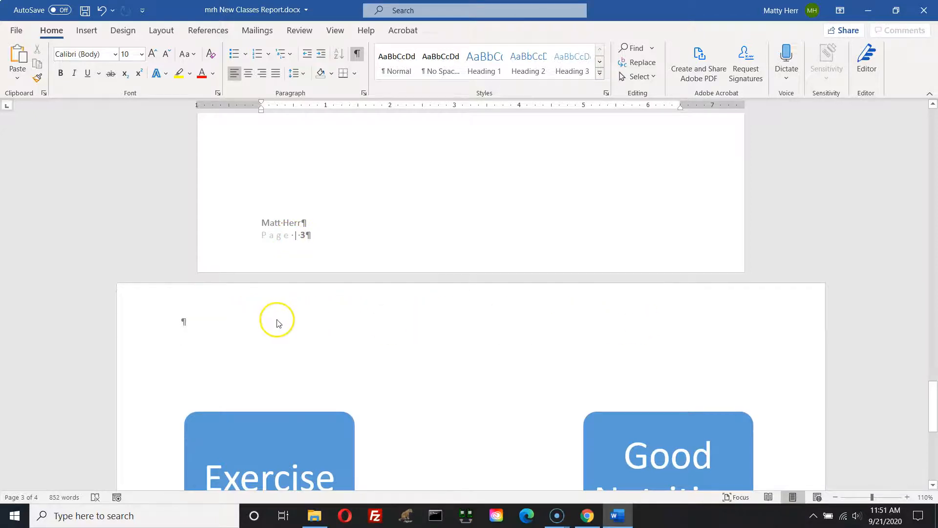
scroll(273, 325, down, 7)
scroll(272, 328, up, 5)
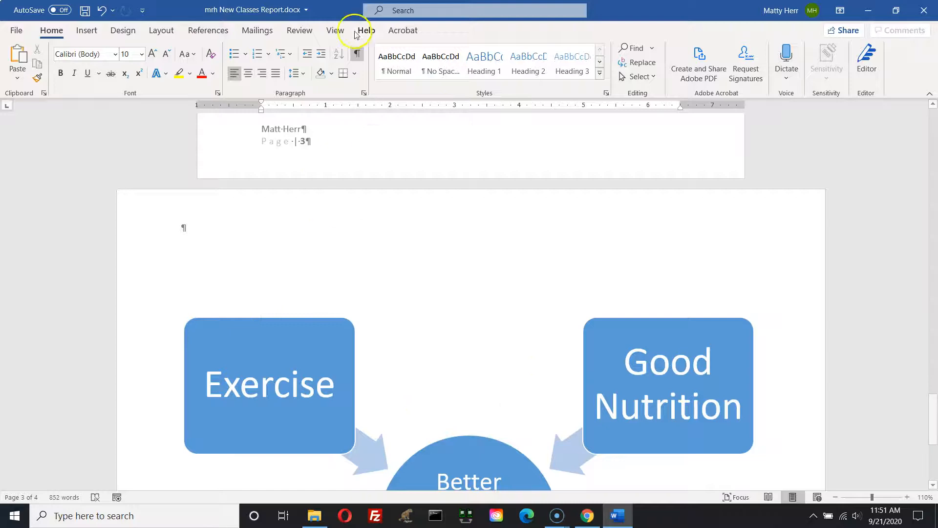
Step: Display multiple pages at once and compare the headers, footers and orientation across all four pages
click(335, 31)
click(418, 62)
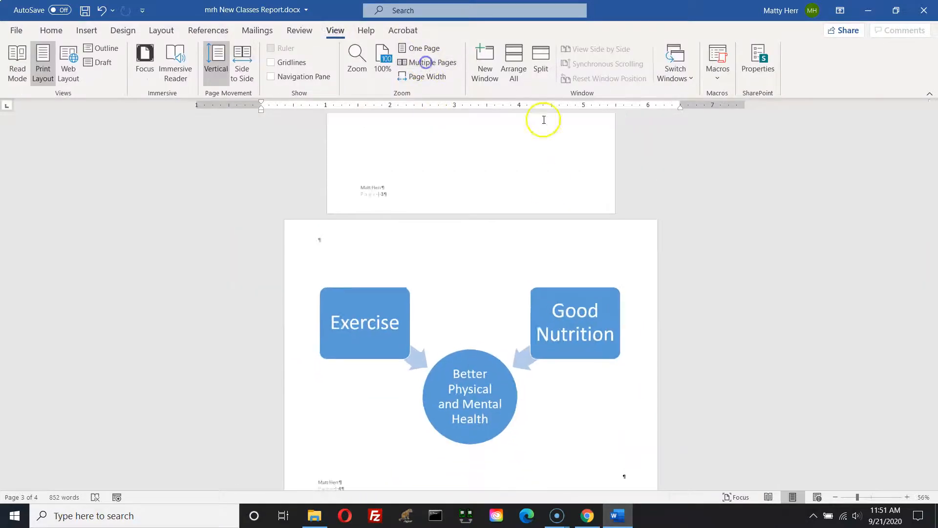
scroll(669, 275, up, 5)
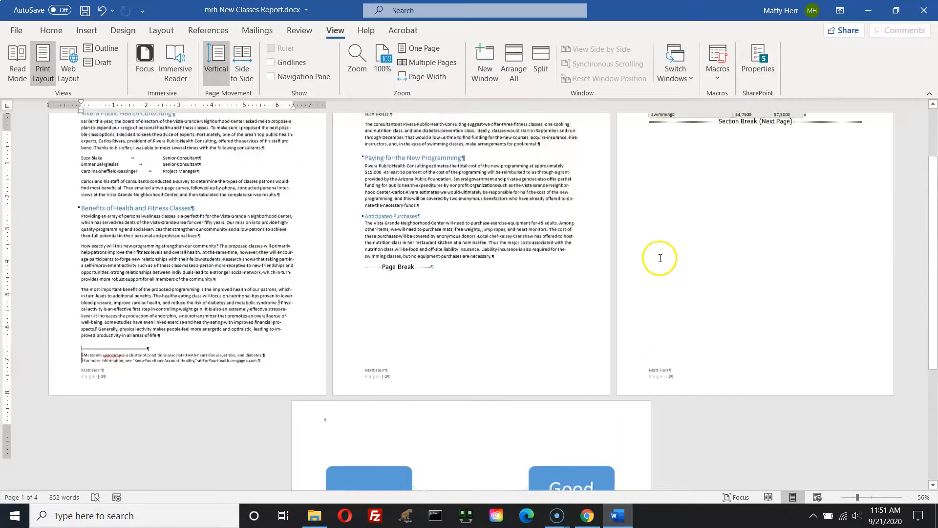
scroll(654, 252, down, 5)
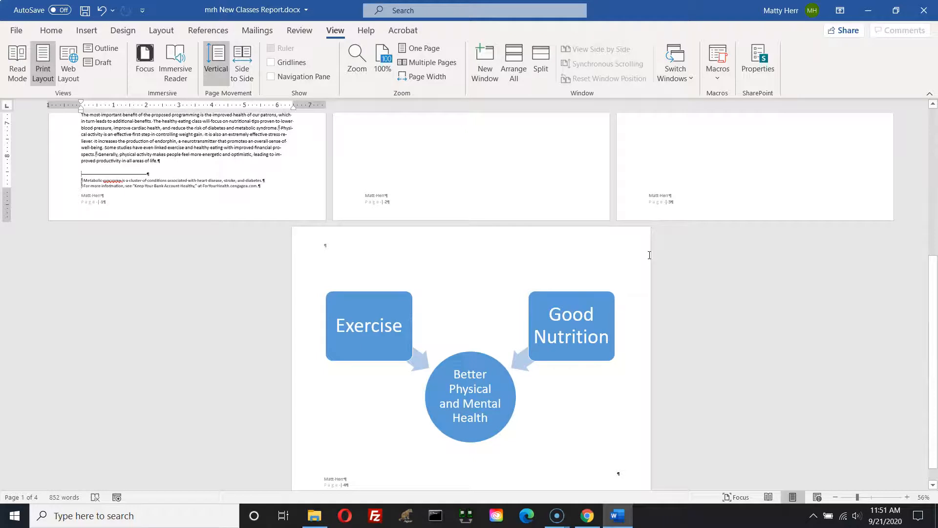
click(672, 241)
scroll(674, 243, up, 5)
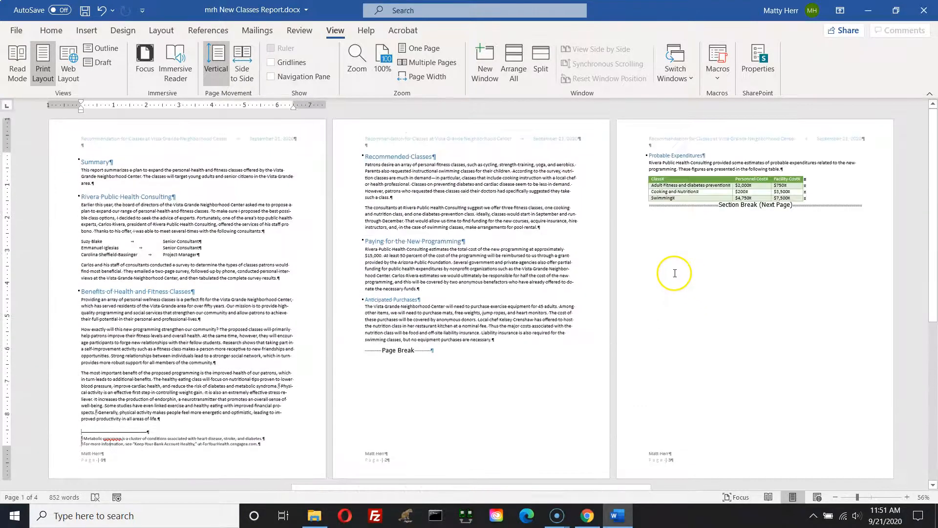
Step: Insert the built-in Grid cover page in front of the Summary heading at the start of the report
click(84, 162)
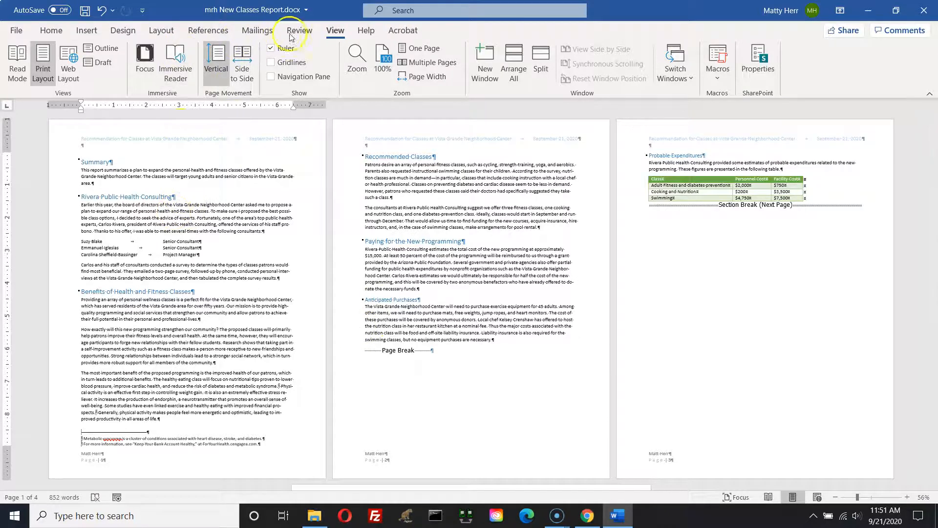
click(85, 30)
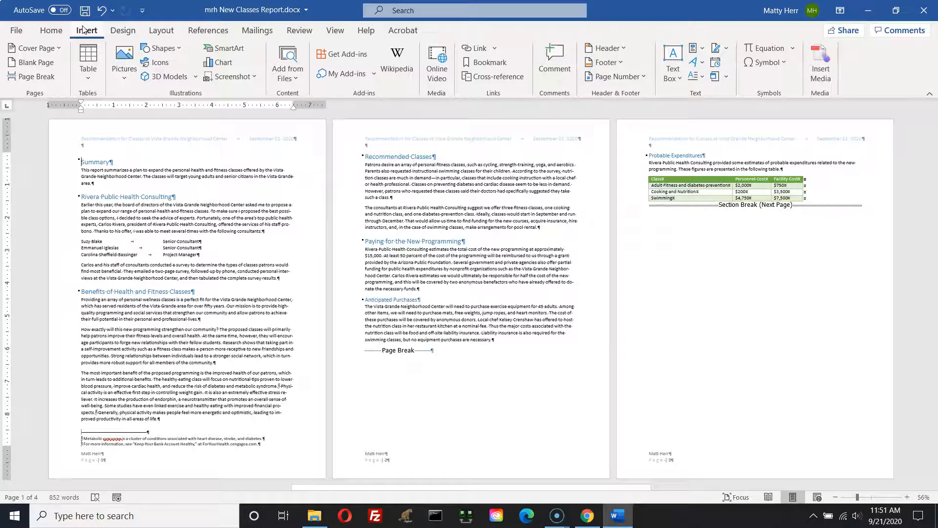
click(54, 49)
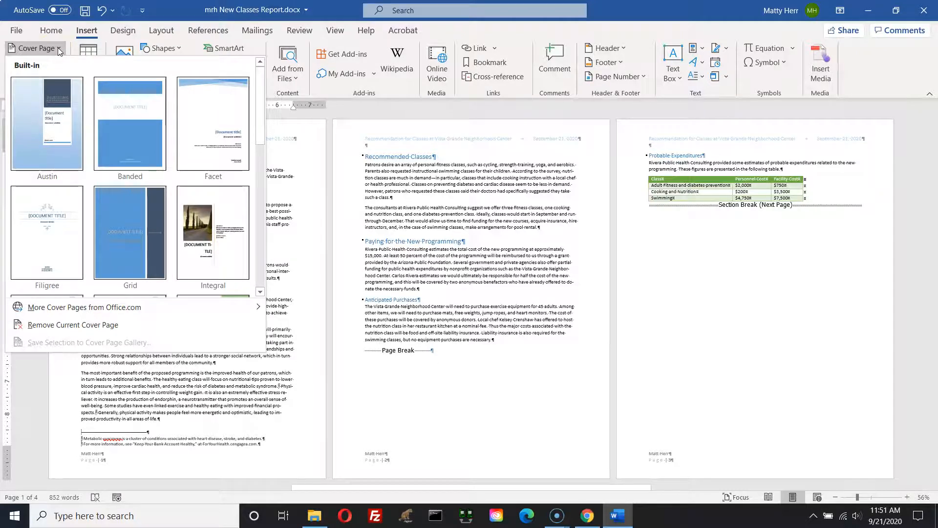
click(127, 231)
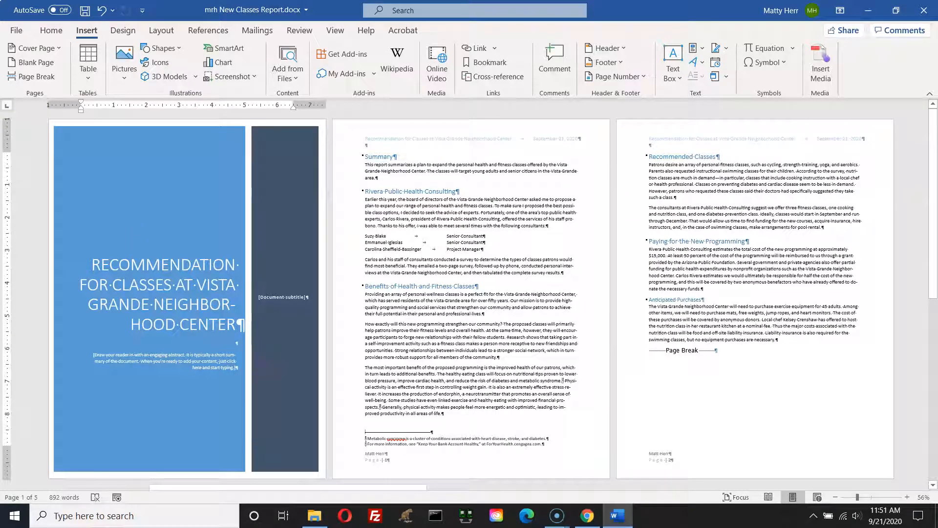
click(134, 227)
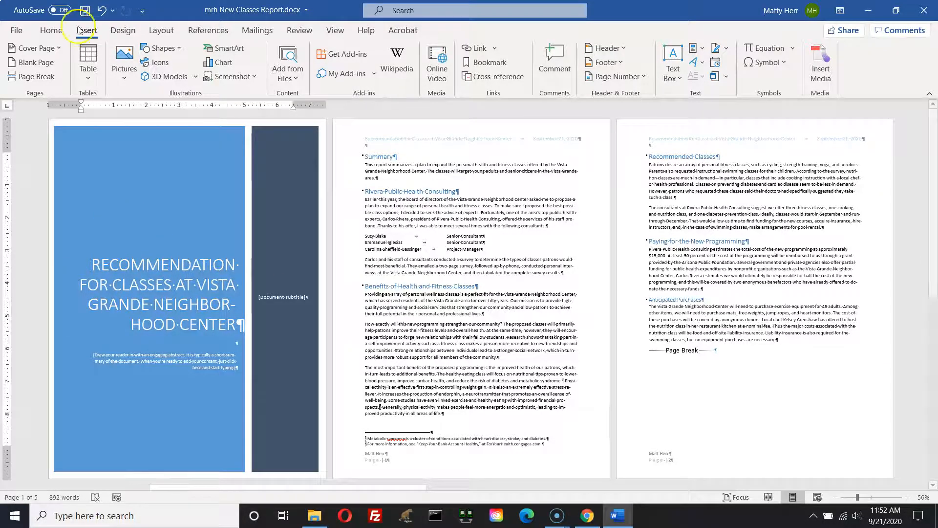
Step: Turn off hyphenation for the document by setting it to None
click(161, 30)
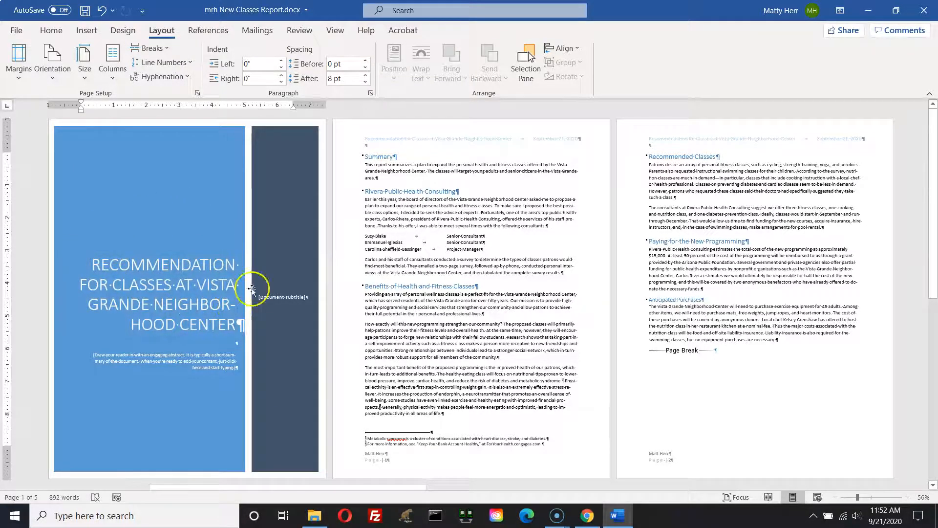
click(175, 78)
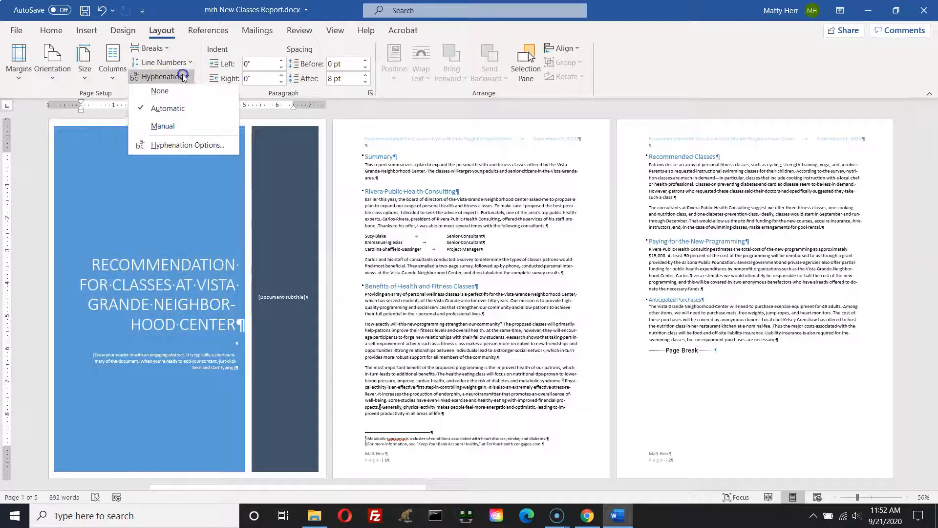
click(182, 102)
key(ctrl+z)
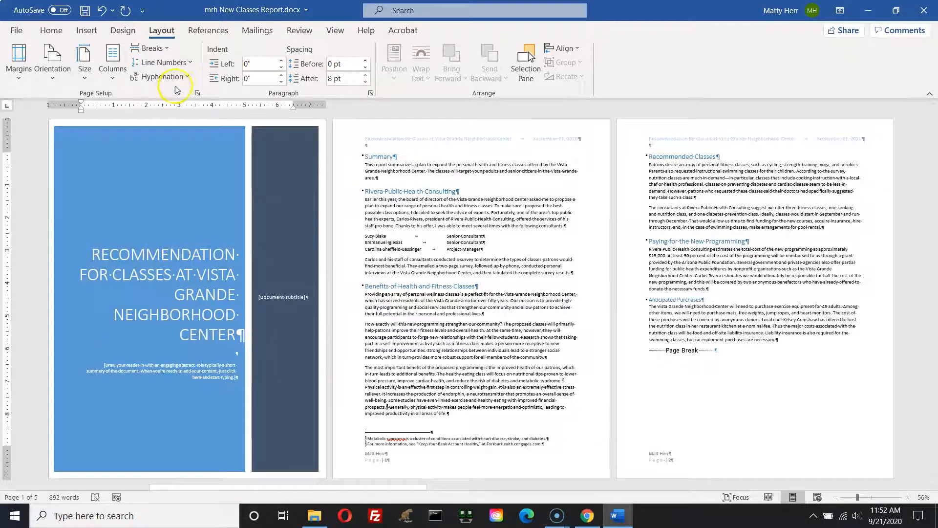
click(187, 77)
click(187, 77)
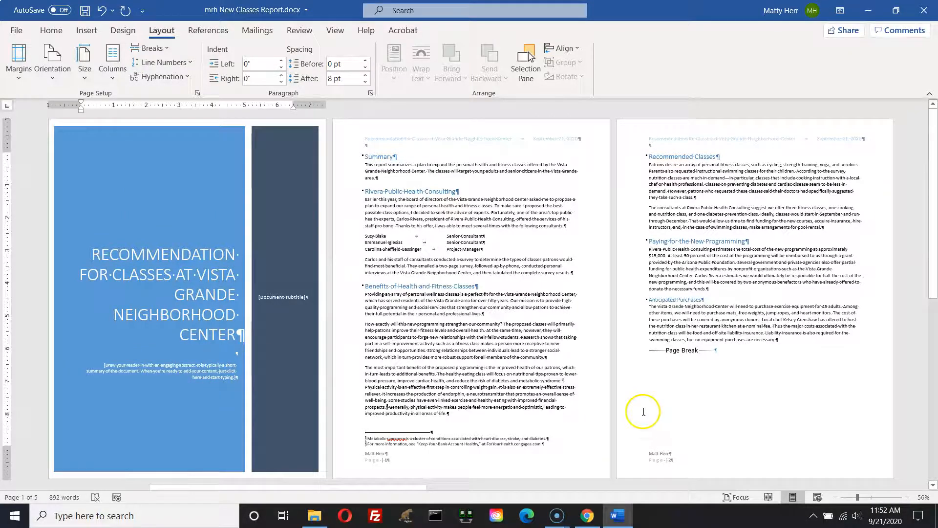
Step: Enlarge the cover page view and enter "Rivera Public Health Consulting" as the document subtitle
click(908, 498)
click(907, 498)
click(907, 498)
click(907, 498)
click(908, 498)
click(908, 498)
scroll(575, 413, down, 3)
scroll(576, 413, down, 1)
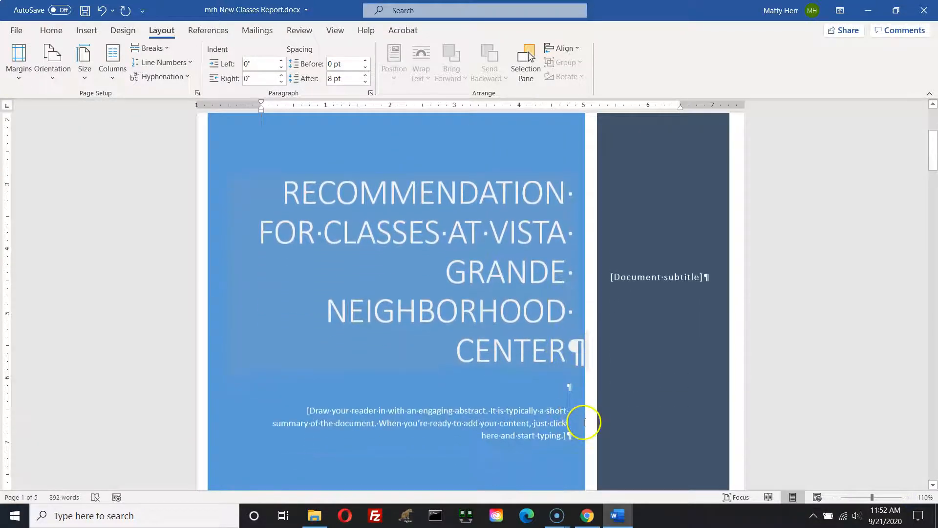
click(633, 273)
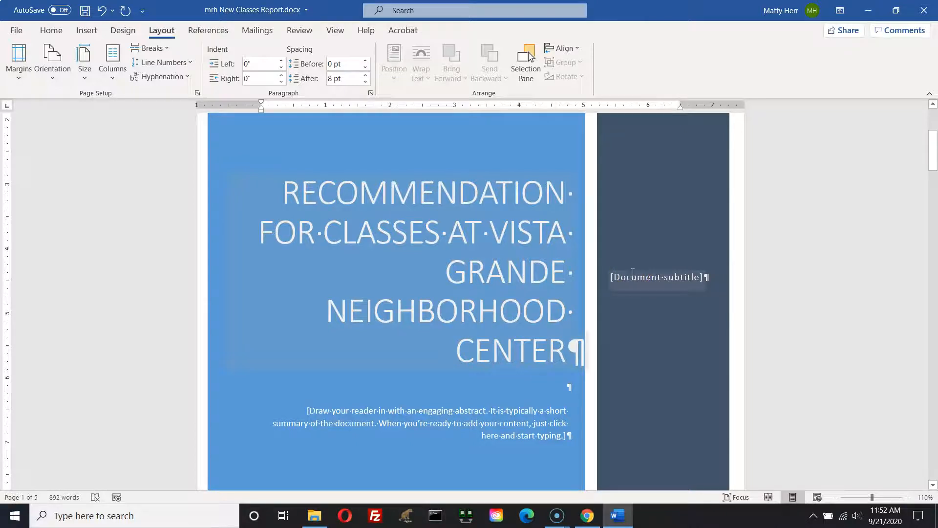
click(656, 288)
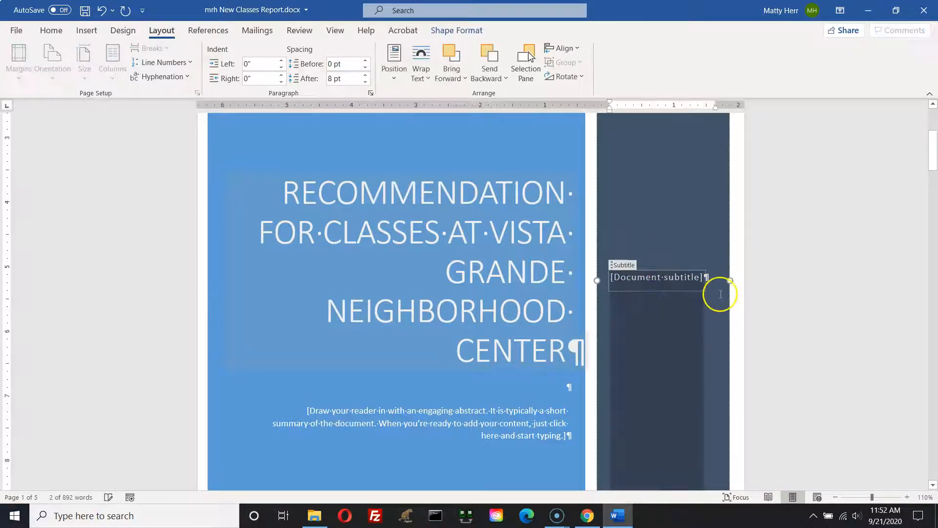
text(Rivera Pu)
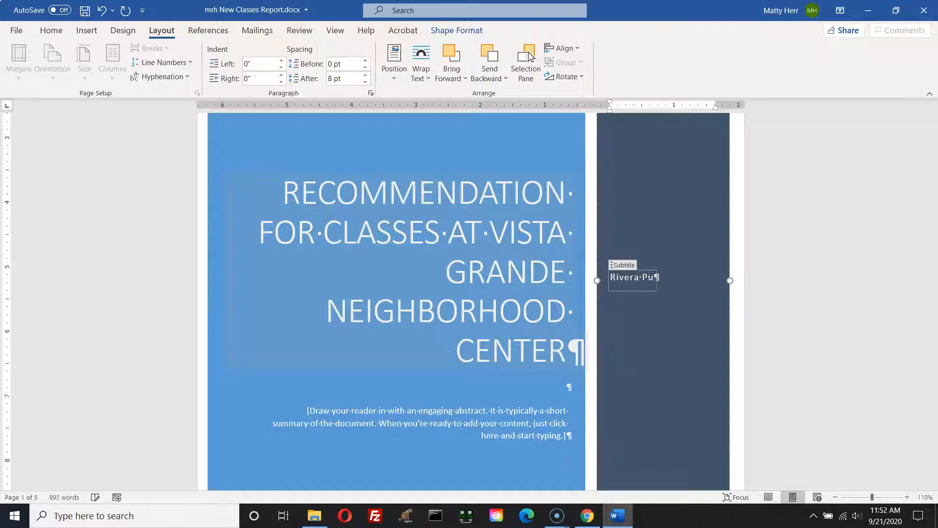
text(blic Health Consulting)
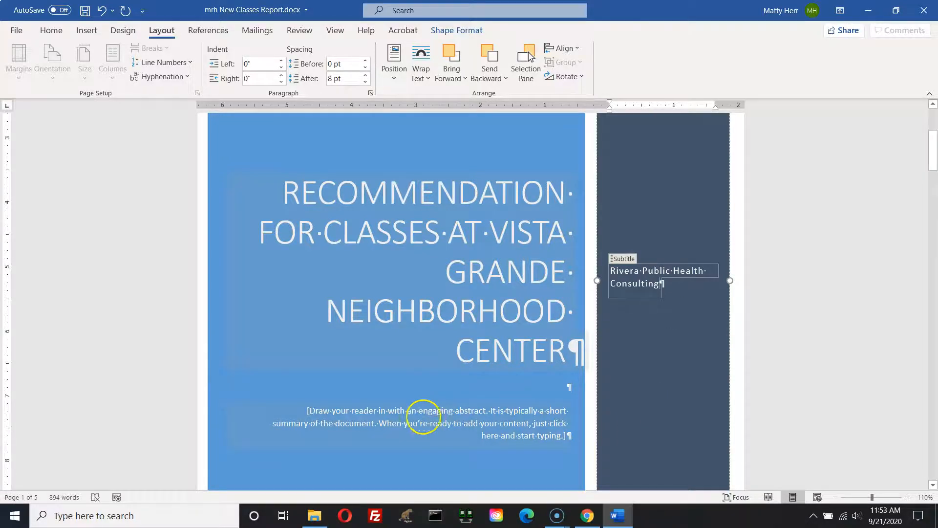
Step: Delete the abstract placeholder text from the cover page and save the document
click(361, 412)
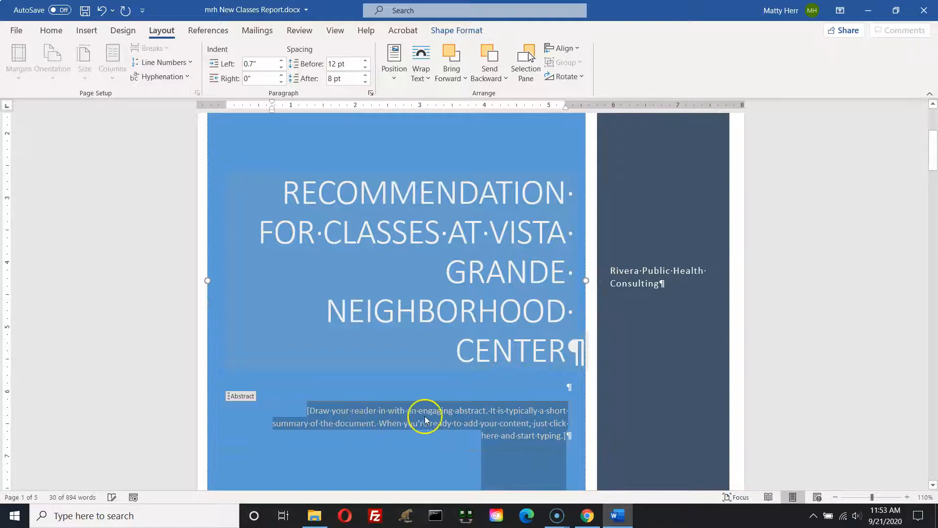
click(249, 397)
click(448, 413)
scroll(471, 413, down, 5)
scroll(468, 418, up, 3)
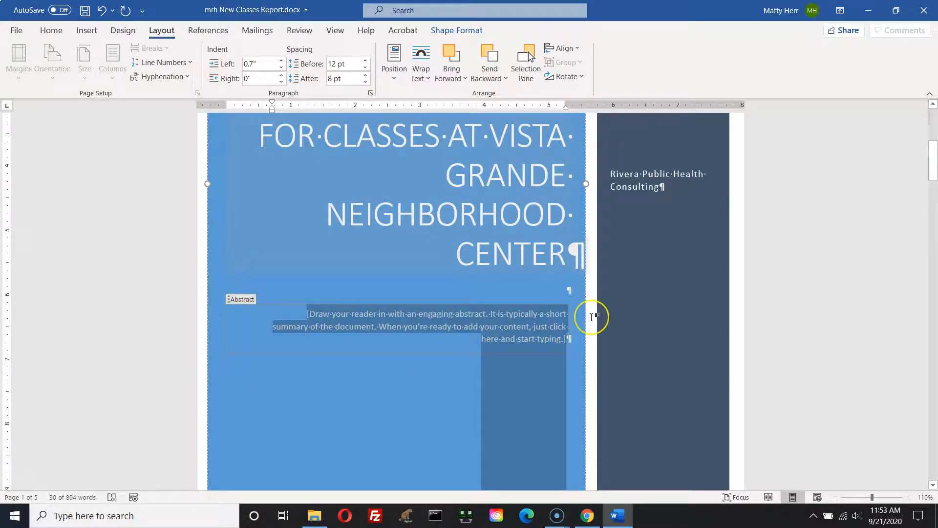
key(Delete)
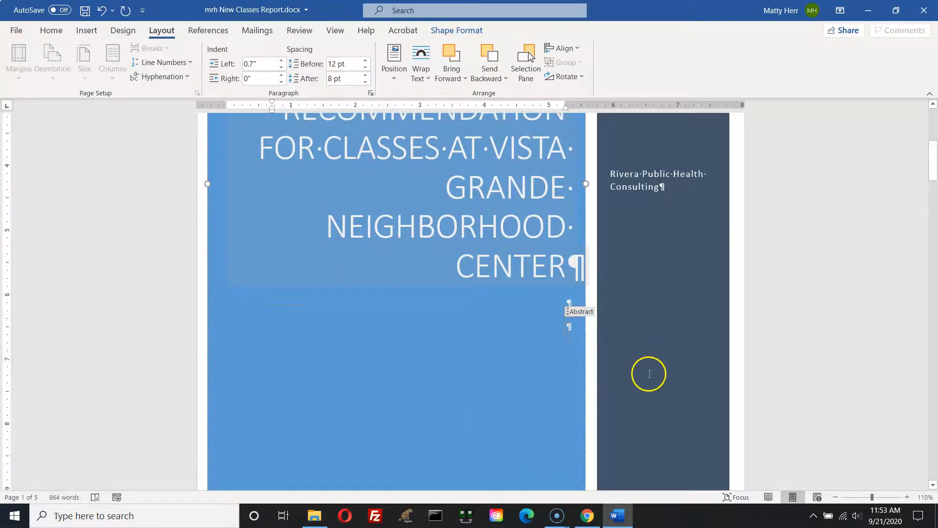
scroll(516, 376, down, 3)
scroll(517, 381, up, 3)
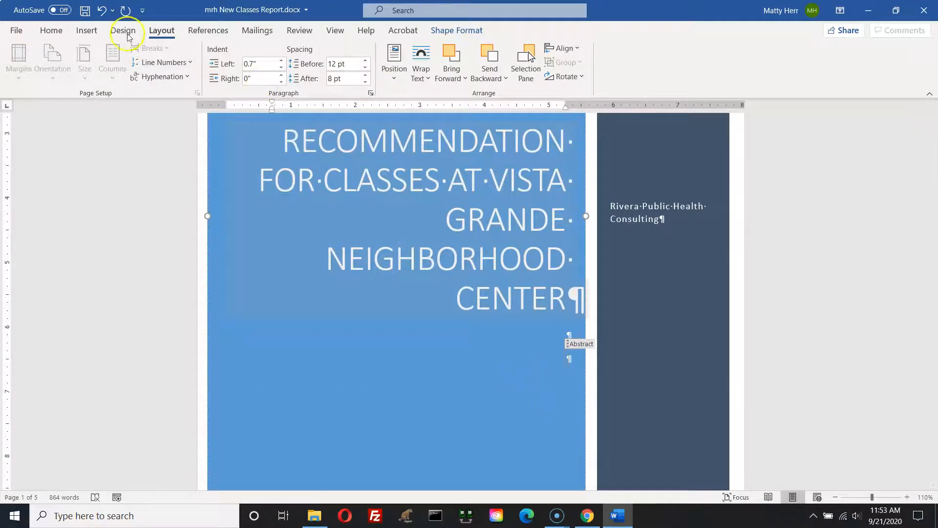
click(85, 9)
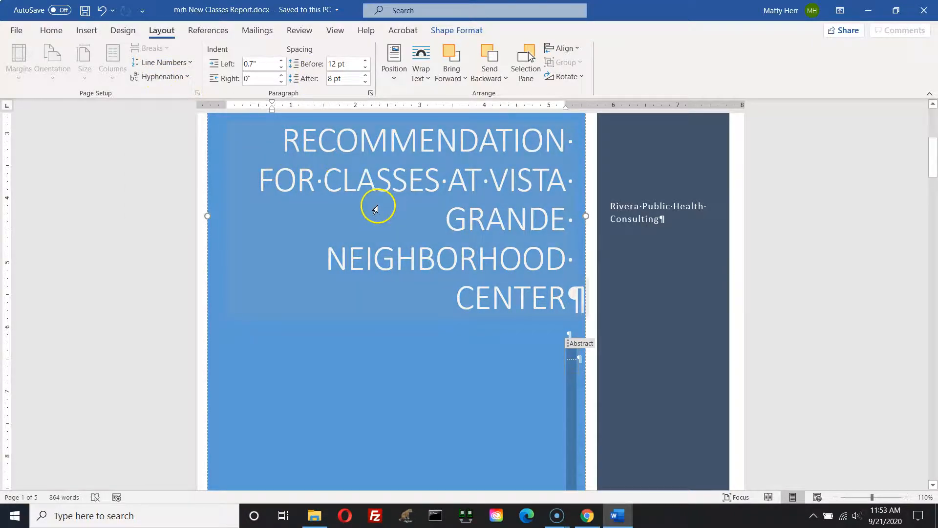
Step: Apply the Facet theme to the document and display multiple pages at once
click(127, 33)
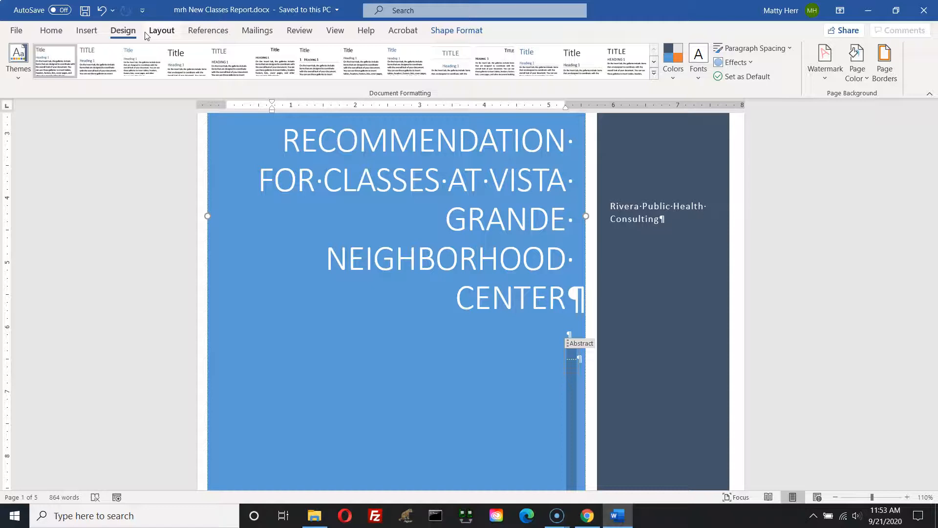
click(129, 35)
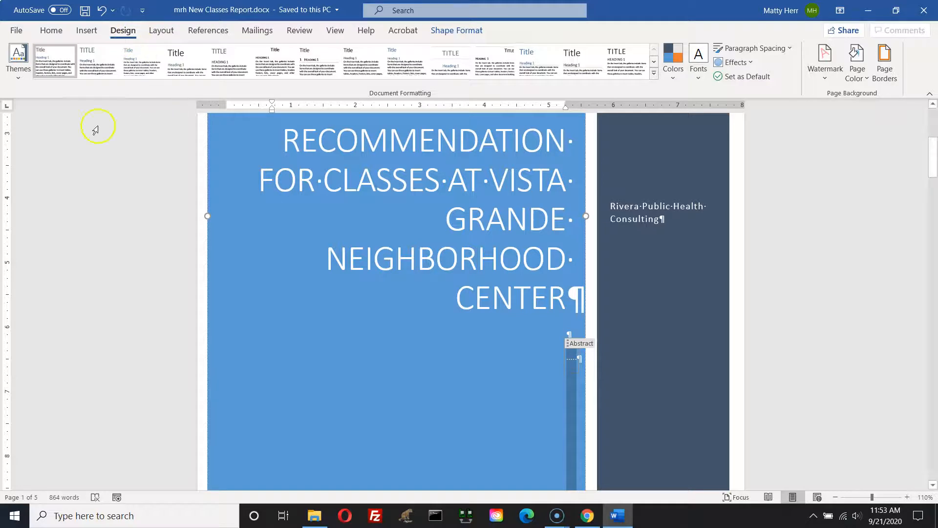
click(22, 80)
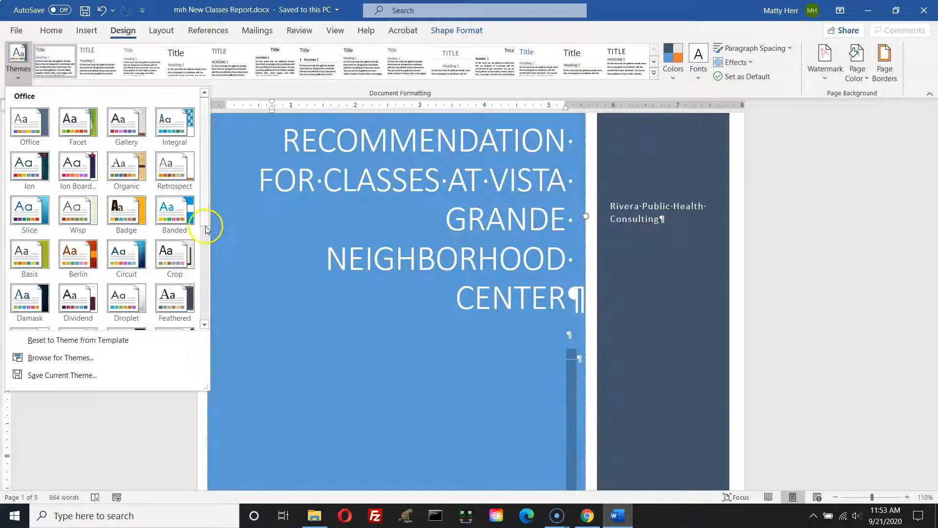
click(205, 243)
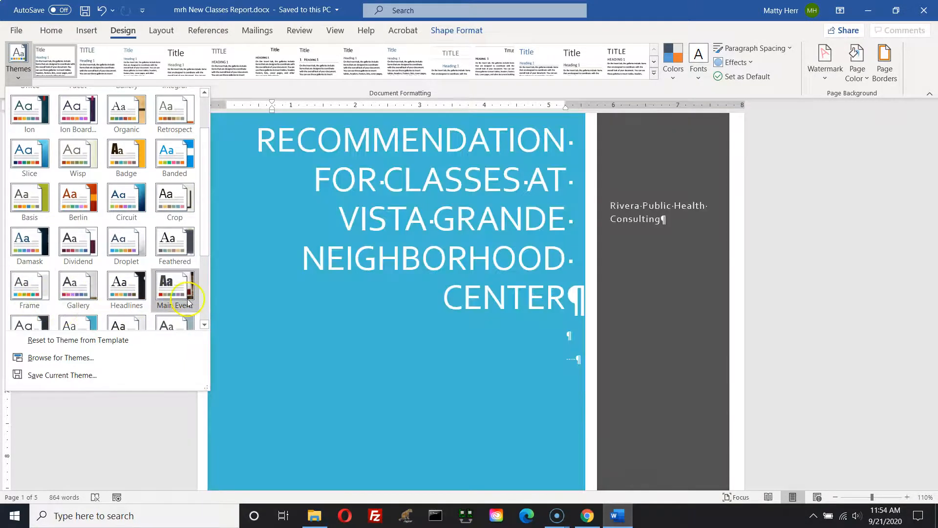
drag(205, 241, 204, 190)
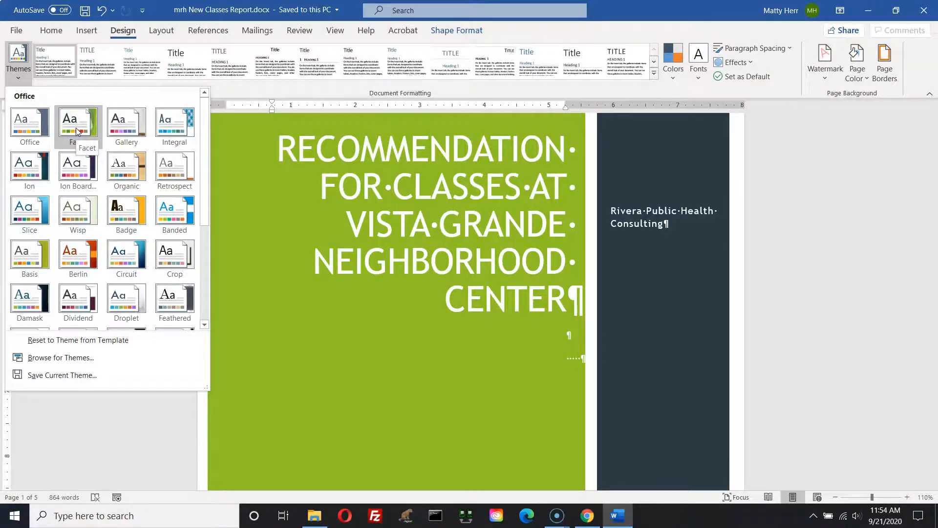
click(76, 130)
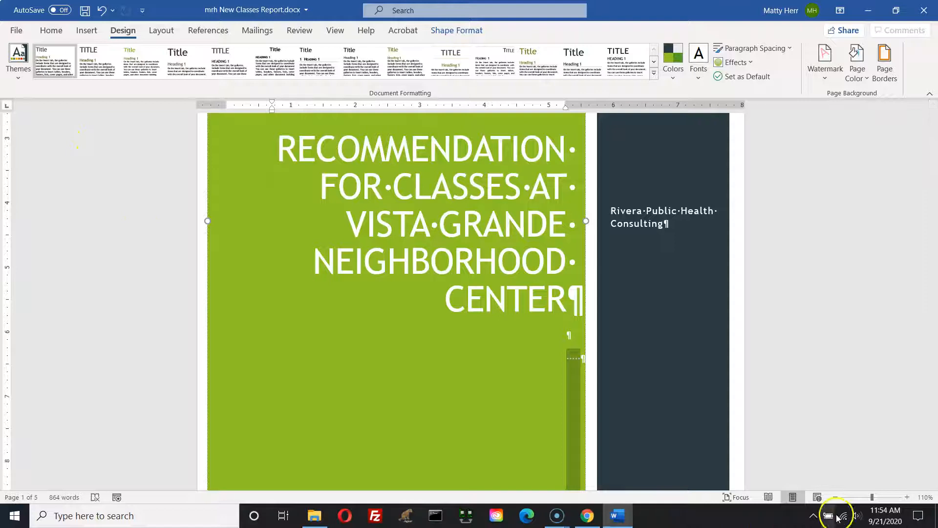
click(335, 30)
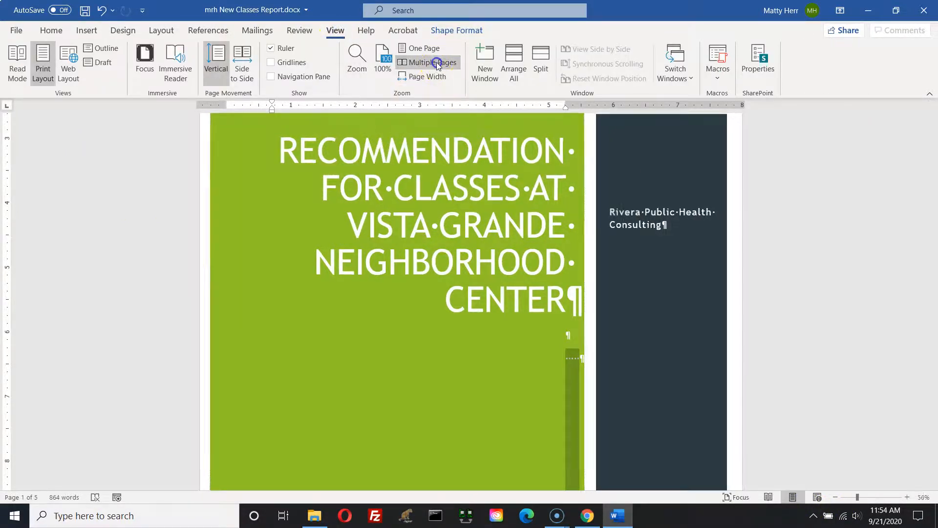
click(426, 62)
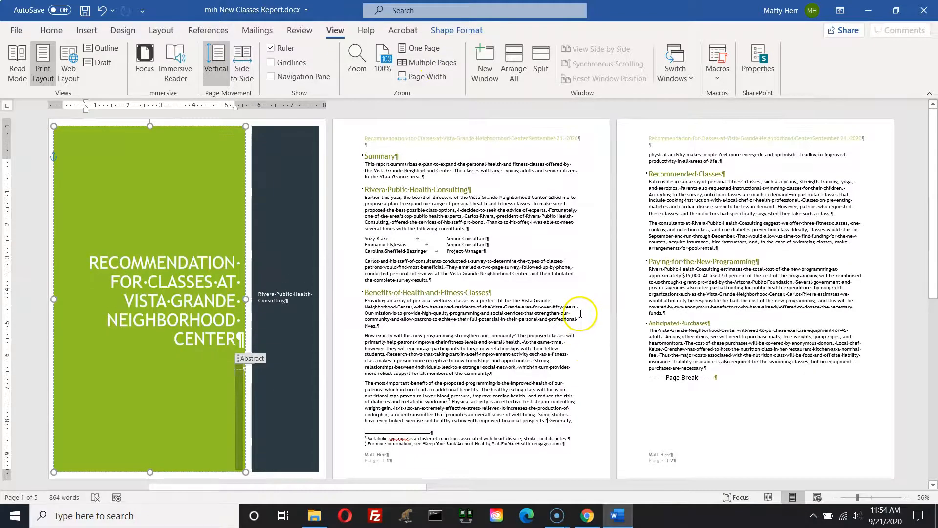
Step: Review all pages of the report with the new theme applied and save the document
scroll(584, 328, down, 8)
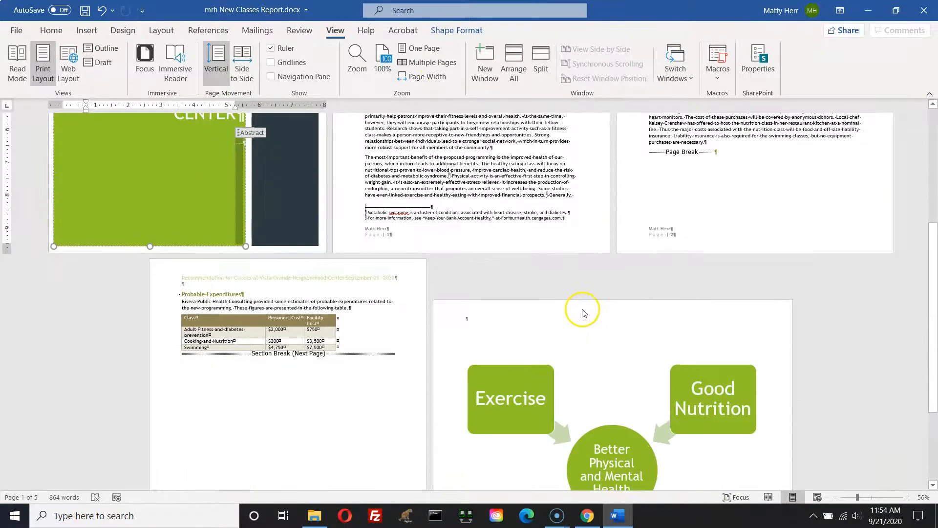
scroll(585, 313, up, 7)
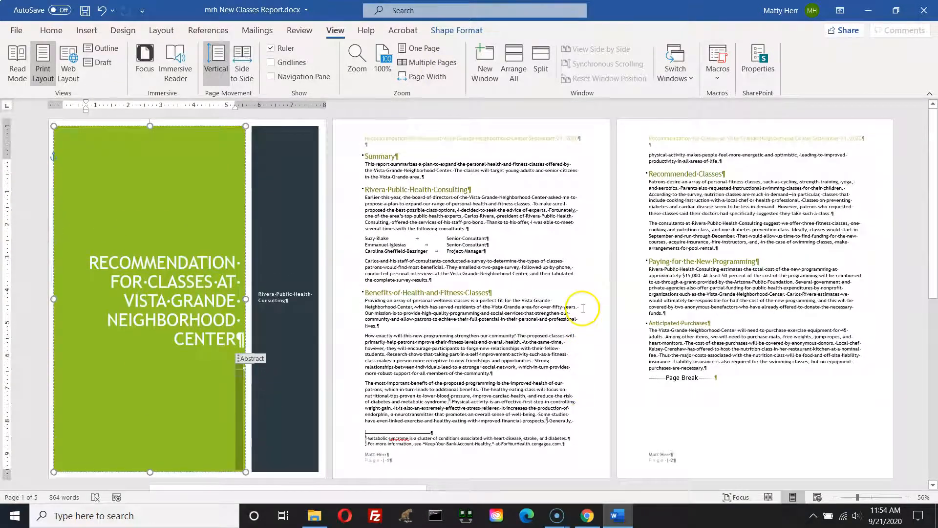
scroll(582, 309, down, 8)
scroll(540, 415, down, 5)
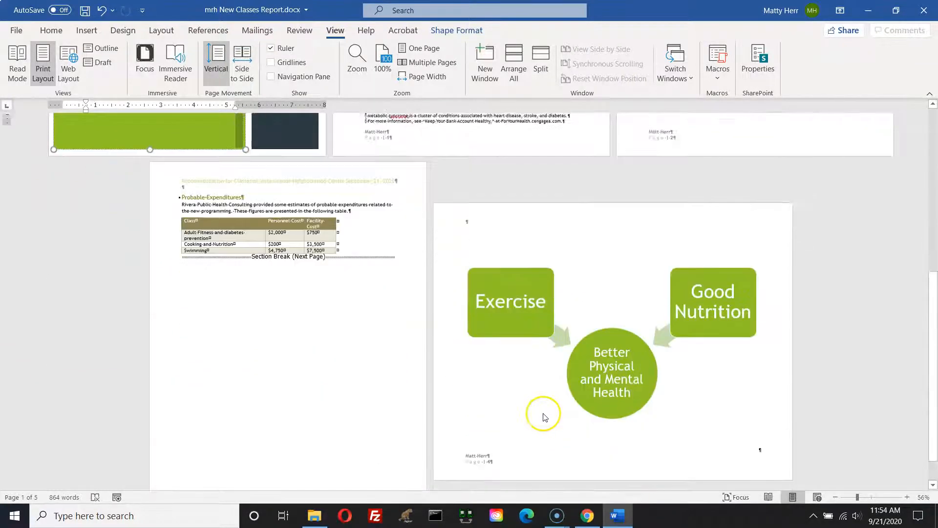
scroll(541, 411, up, 10)
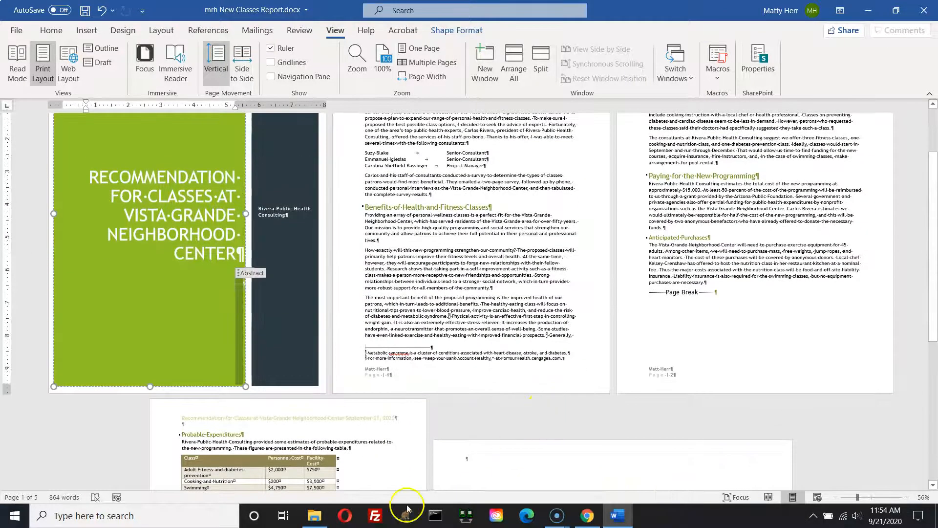
scroll(440, 427, up, 3)
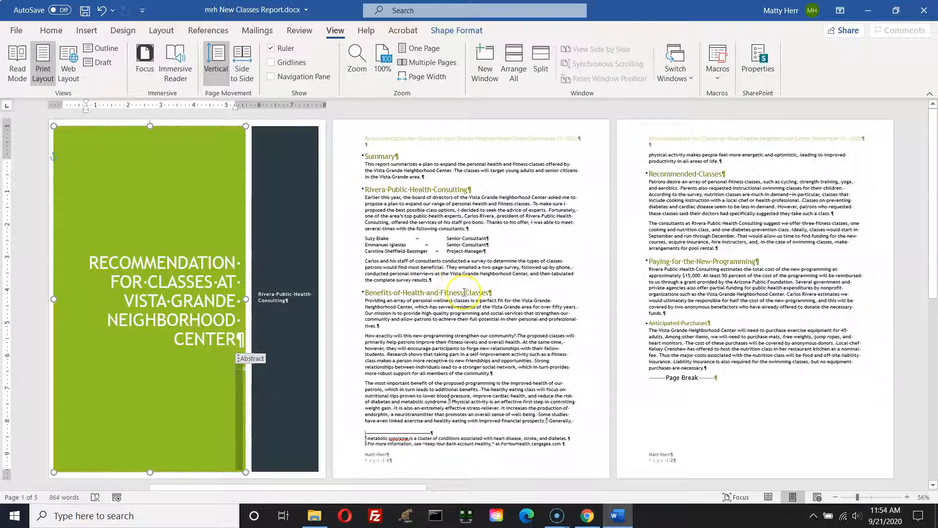
click(84, 10)
Step: Switch to Chrome and open the CWC-CMAP-1680-40 Microcomputer Applications course from the Canvas dashboard
click(562, 512)
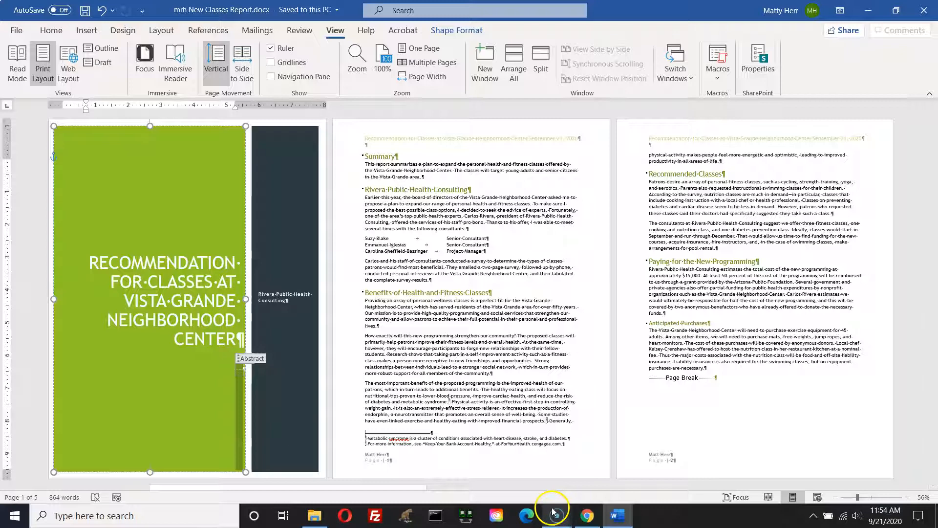
click(598, 526)
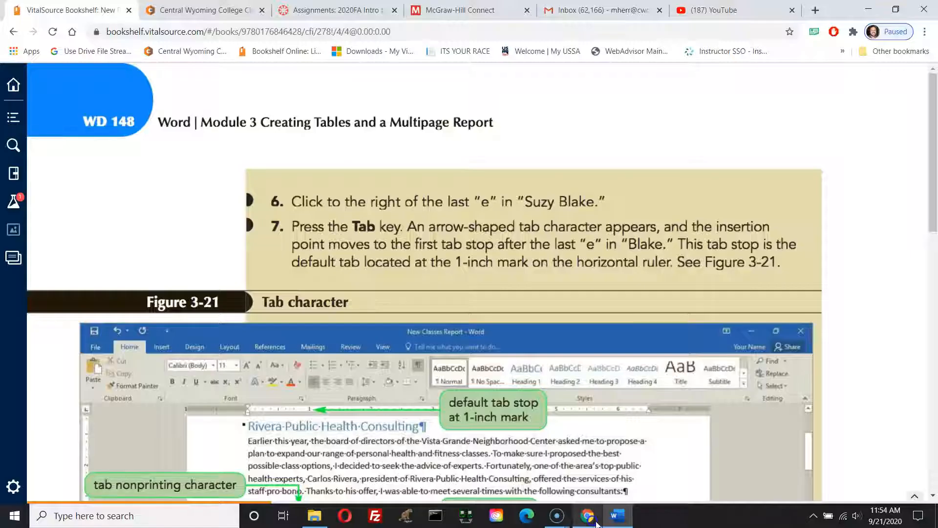
click(332, 10)
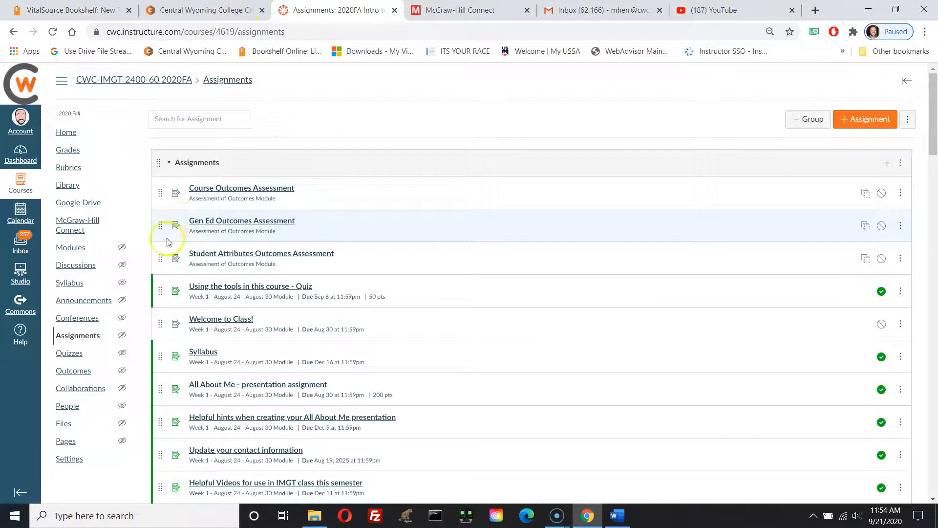
click(21, 155)
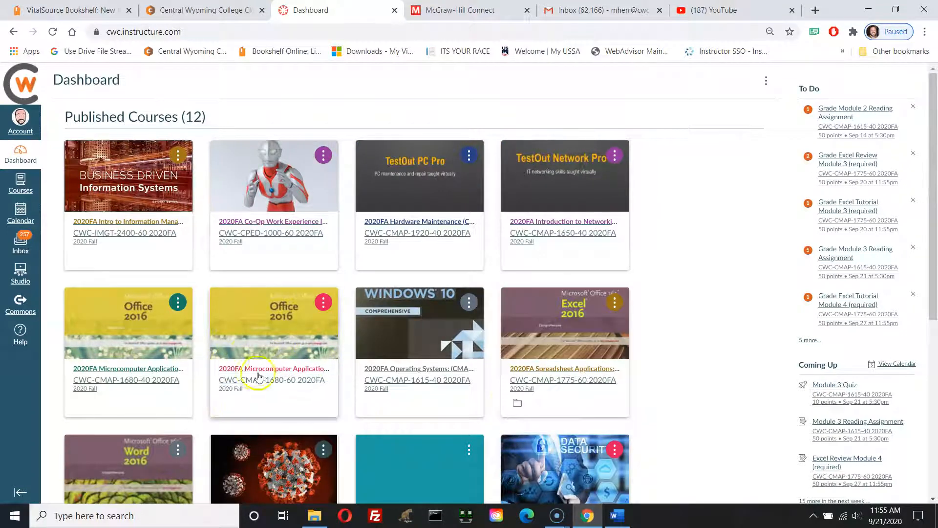
click(606, 371)
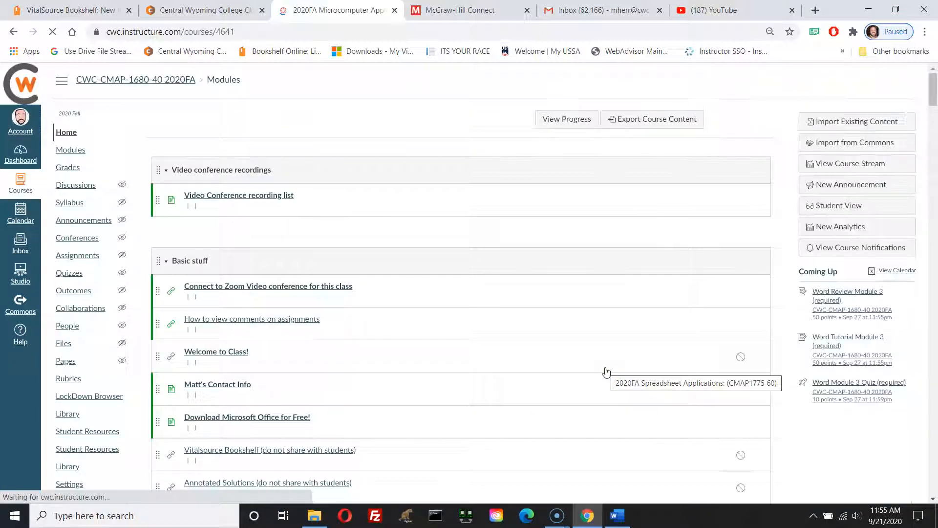
Step: Open the Week 5 assignment "Word Tutorial Module 3 (required)" to check what to submit, and return to the report in Word
scroll(556, 415, down, 3)
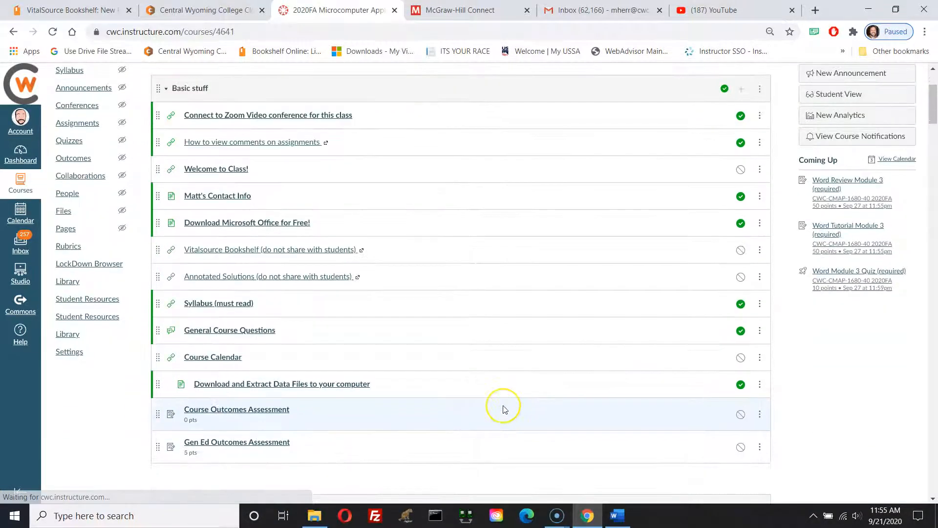
scroll(505, 410, down, 2)
scroll(505, 410, down, 15)
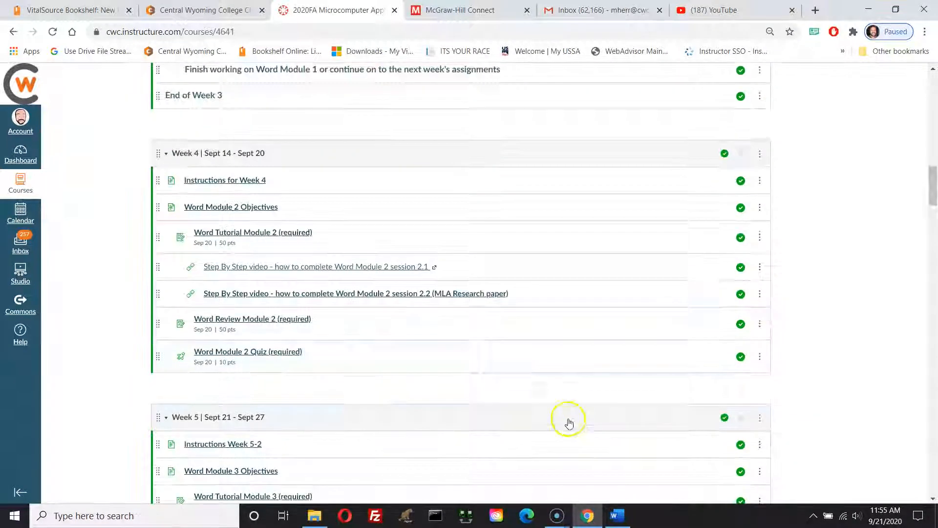
scroll(565, 421, down, 6)
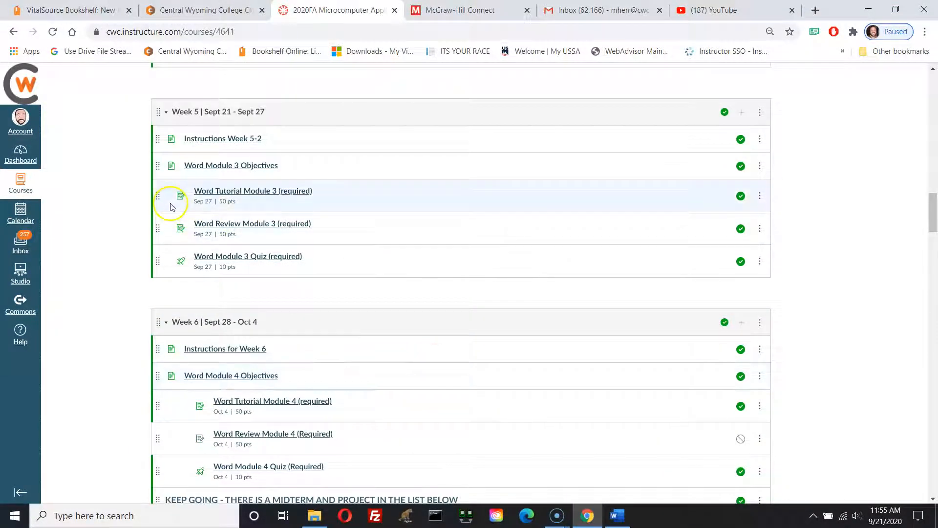
click(237, 191)
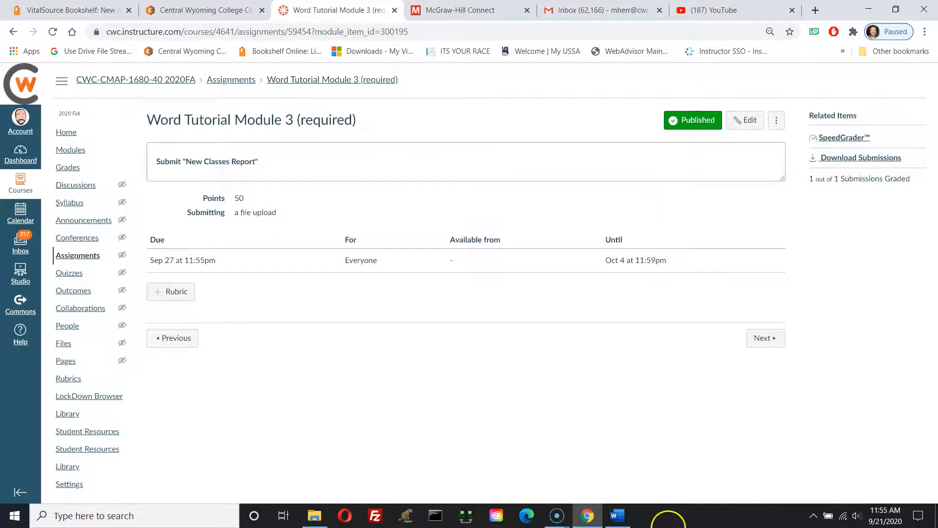
click(618, 515)
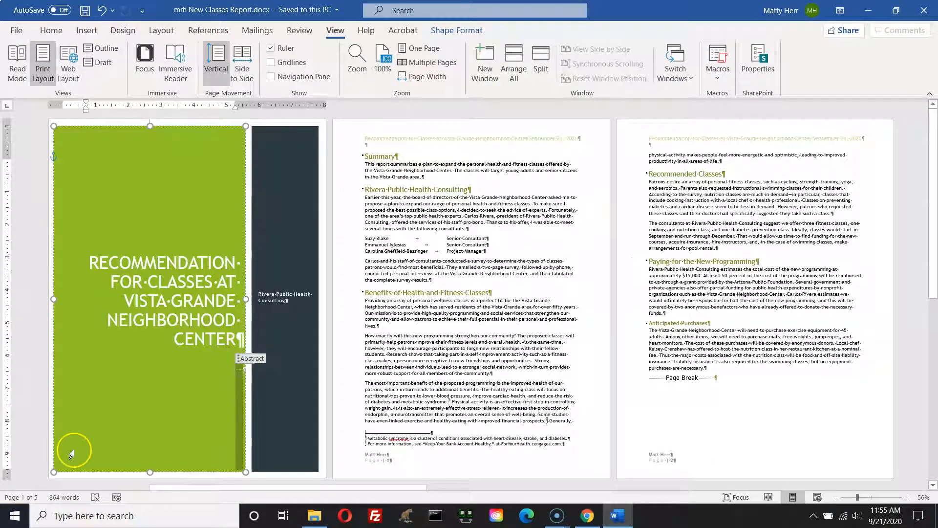